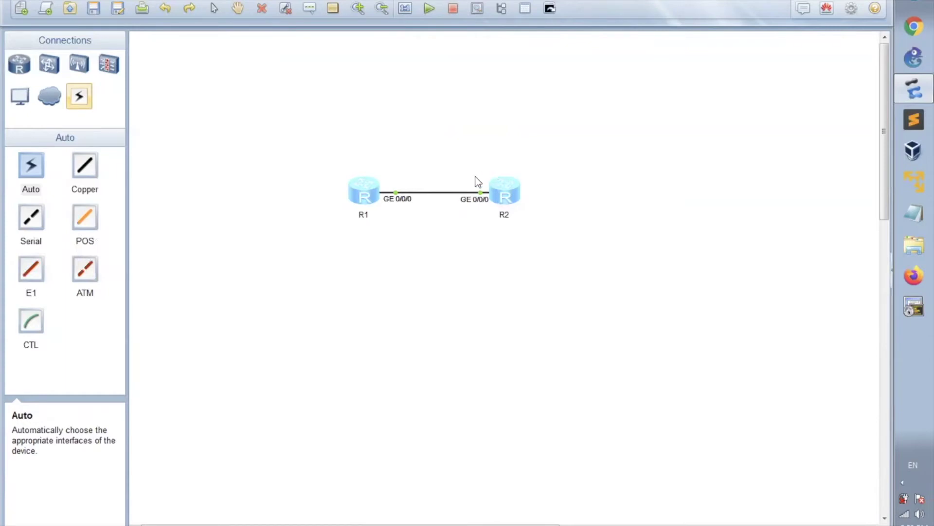
Step: Open the right-click device menu for router R2 on the topology canvas
right_click(501, 199)
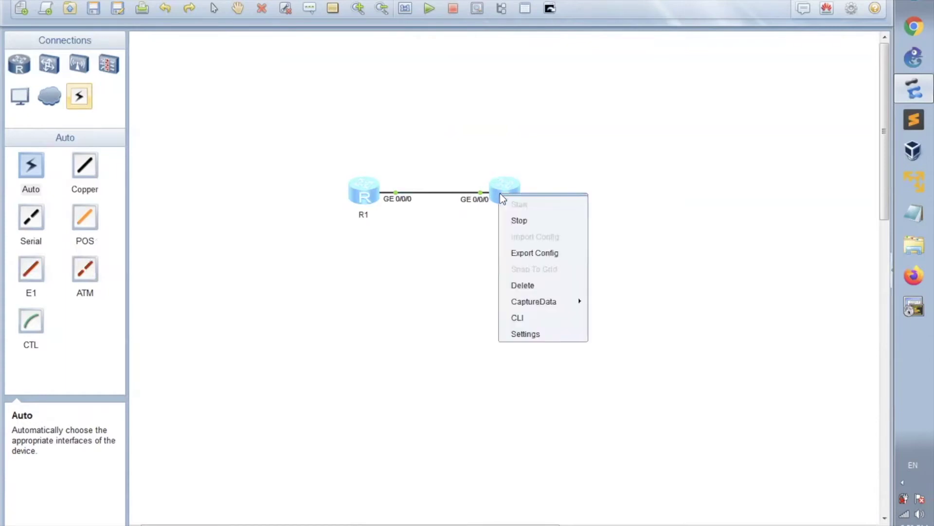
Step: Open R2's CLI console and enter system view
left_click(521, 320)
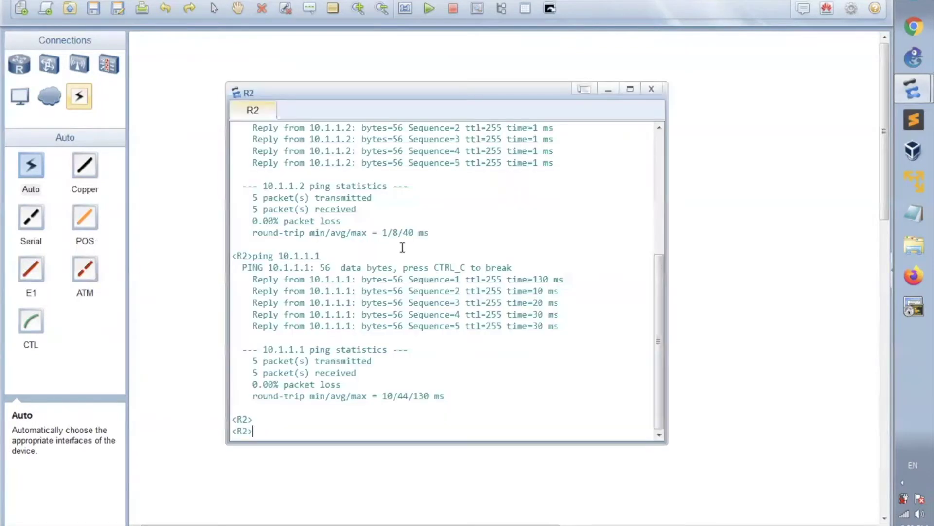
key("Return")
key("Return")
key("Return")
key("Return")
key("Return")
key("Return")
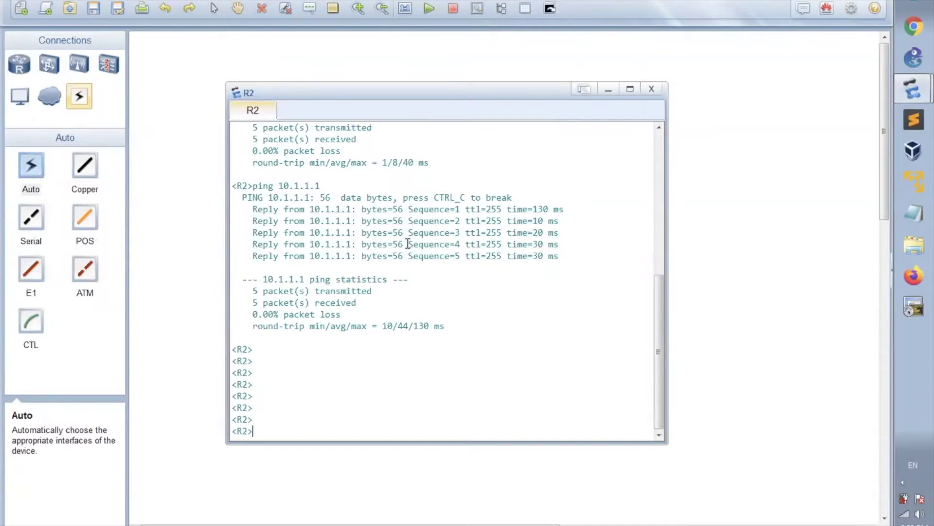
type("sys")
key("Tab")
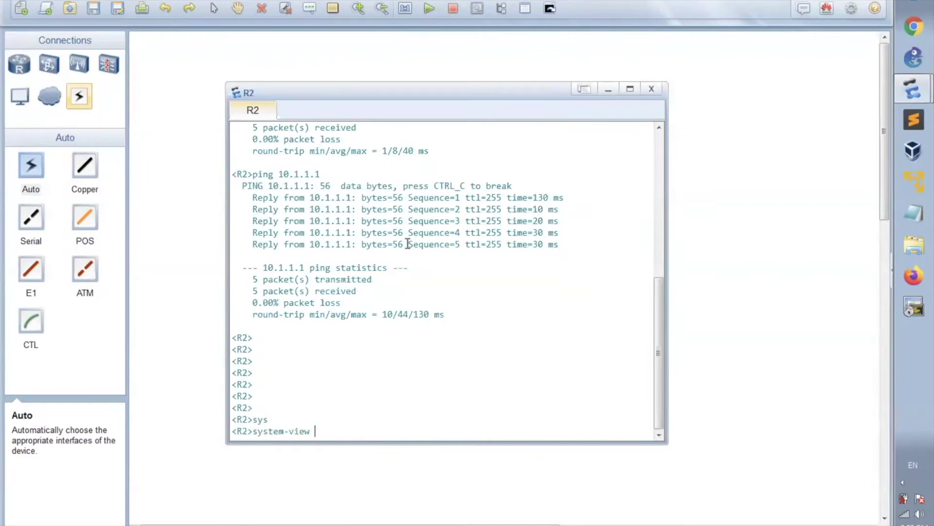
key("Return")
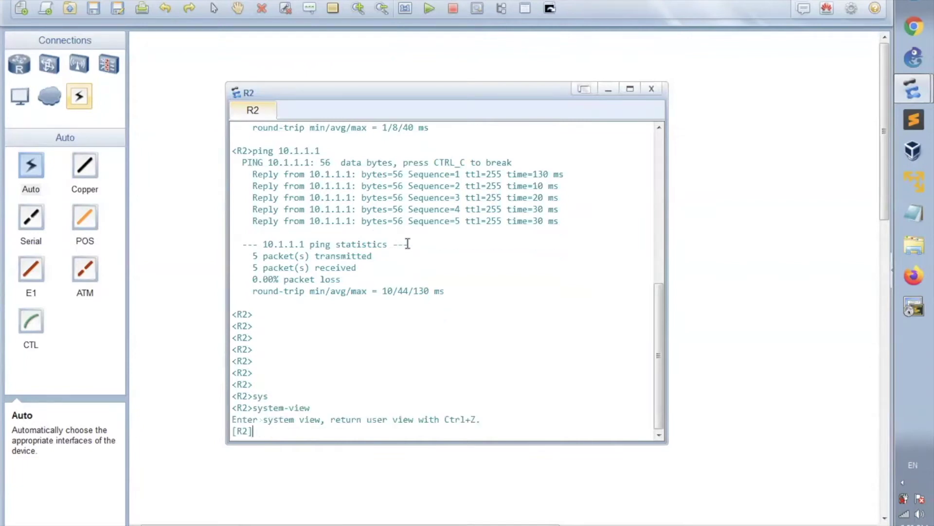
Step: Enter user-interface configuration for VTY lines 0 to 4
type("user")
key("Tab")
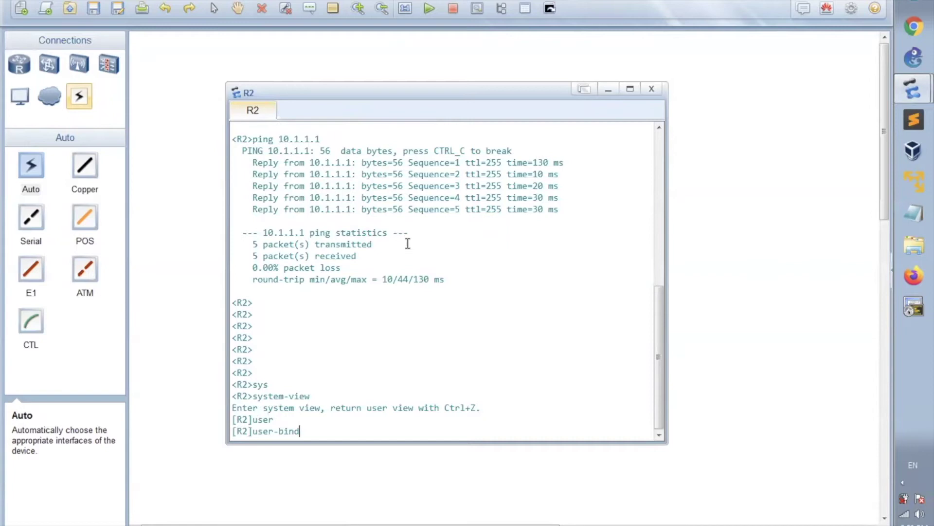
key("BackSpace")
key("BackSpace")
key("BackSpace")
key("BackSpace")
key("BackSpace")
type("inter")
key("Tab")
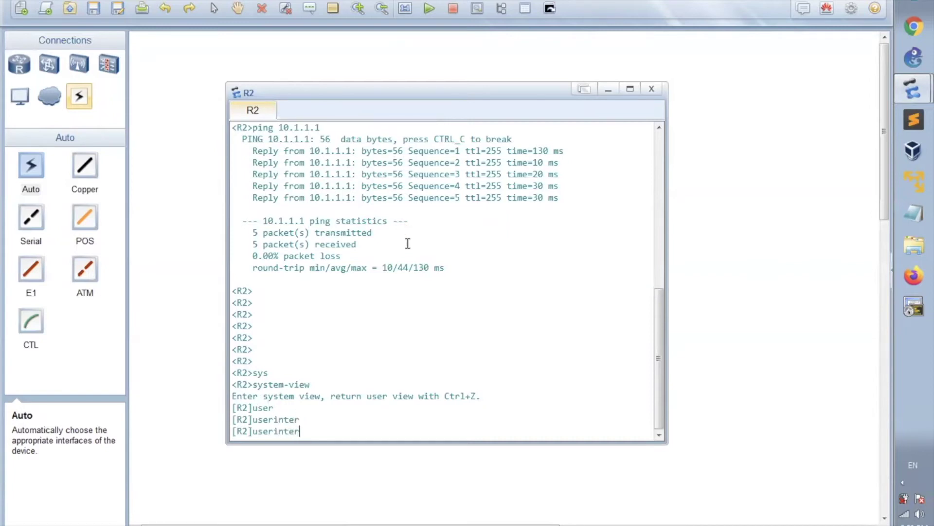
key("BackSpace")
key("BackSpace")
key("BackSpace")
key("BackSpace")
key("BackSpace")
type("-inter")
key("Tab")
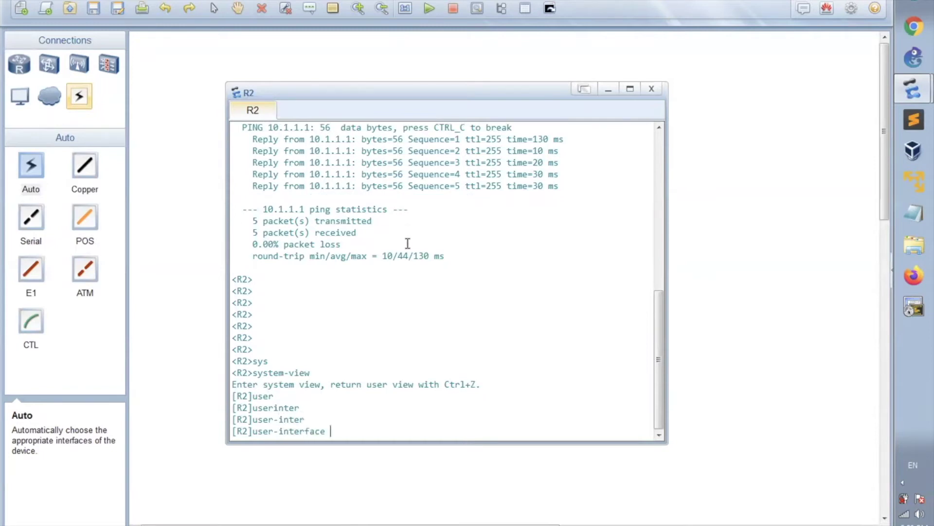
type("vty 0 4")
key("Return")
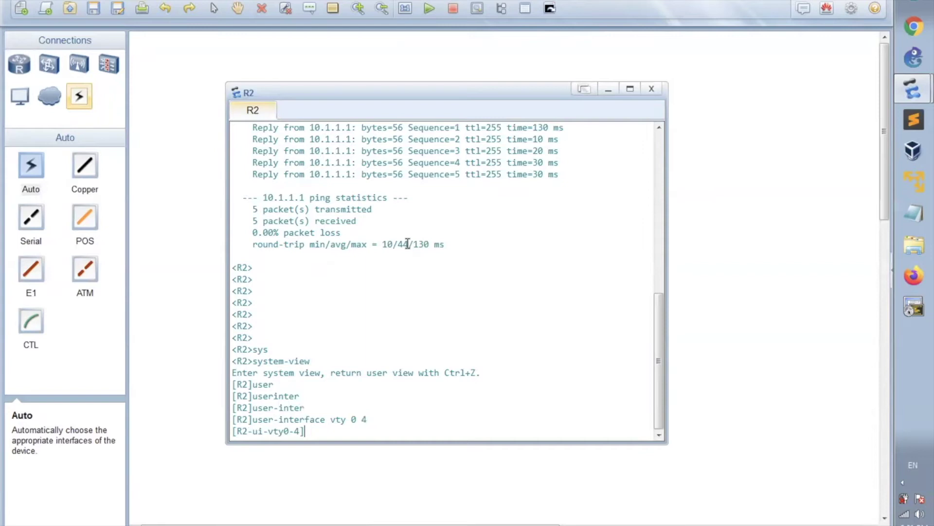
Step: Set a cipher authentication password on the VTY lines, then quit to system view
type("set")
key("Tab")
type("authen")
key("Tab")
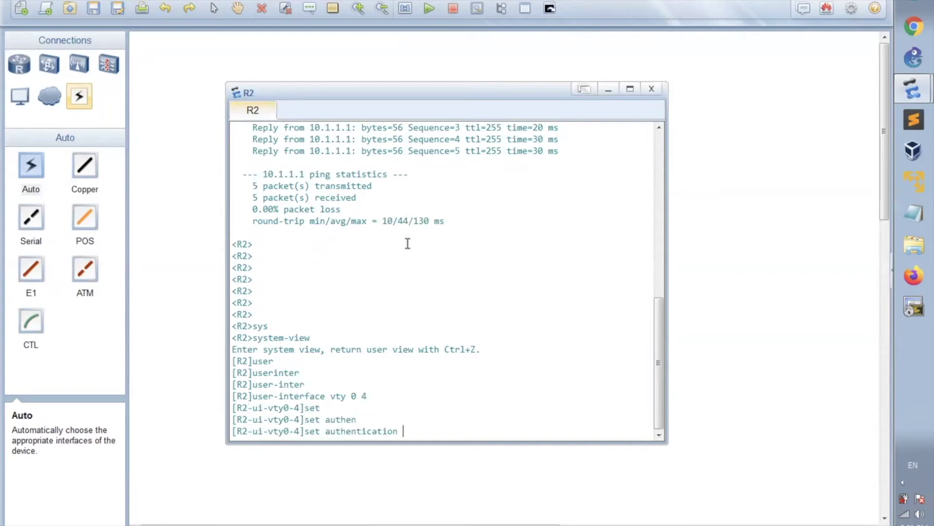
type("pa")
key("Tab")
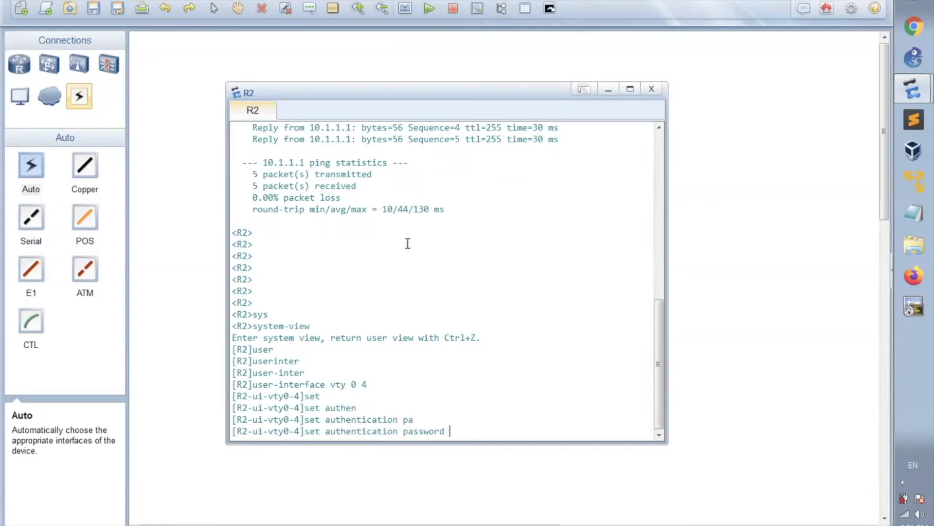
type("cip")
key("Tab")
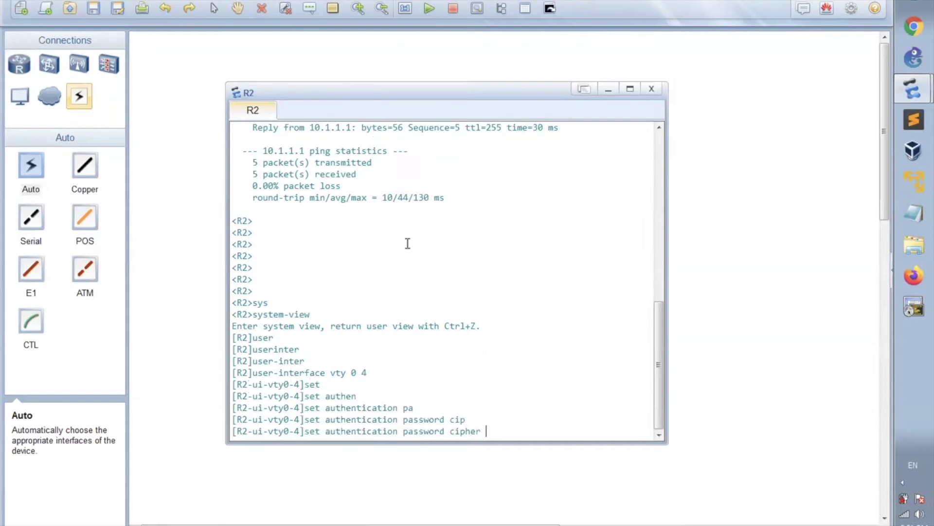
type("huawei")
key("Return")
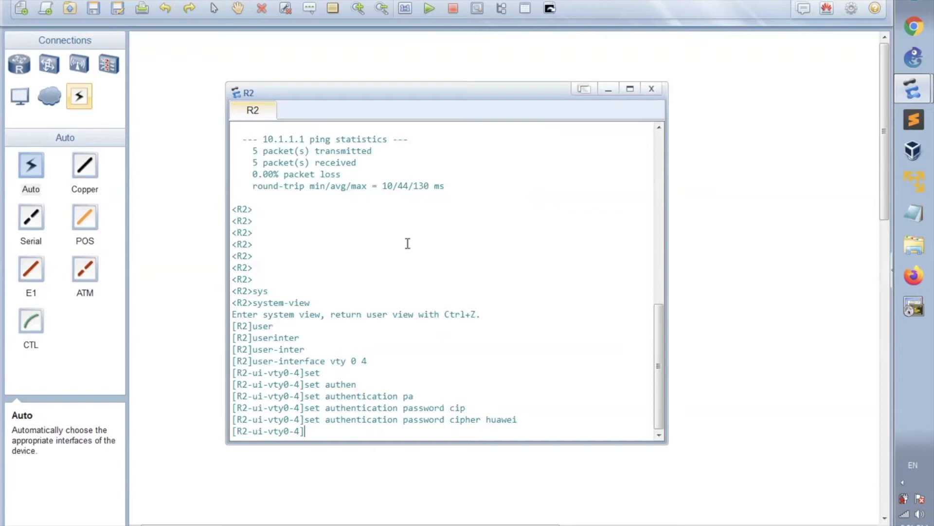
key("Return")
key("Return")
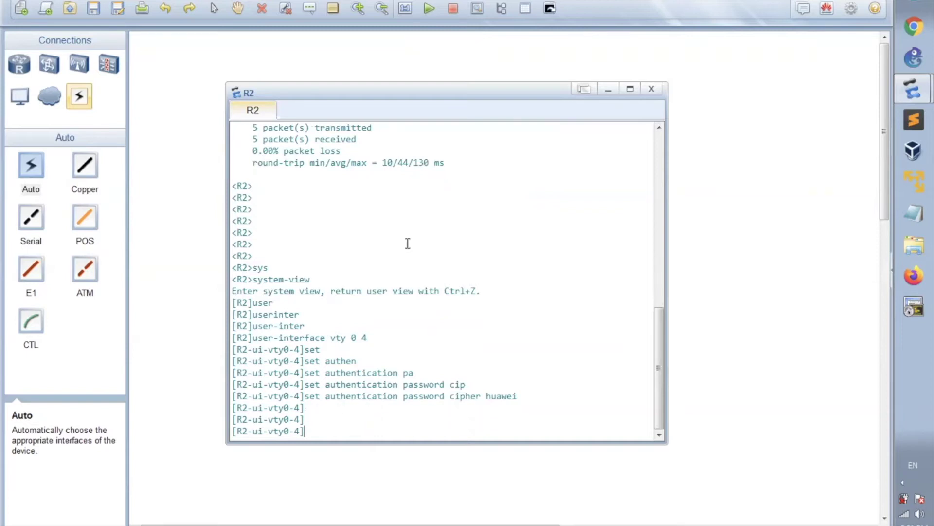
type("quit")
key("Return")
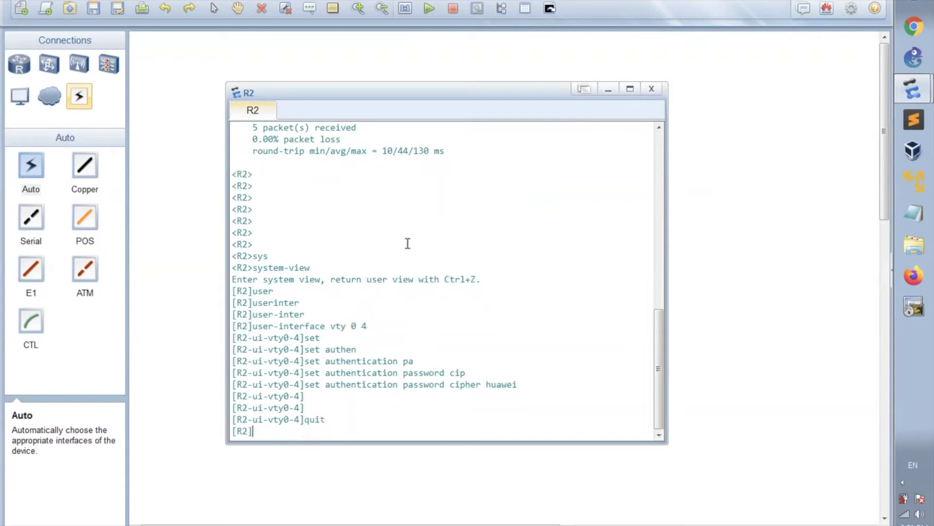
Step: Reposition R2's console window to check the topology, then bring it back
left_click_drag(414, 92, 449, 245)
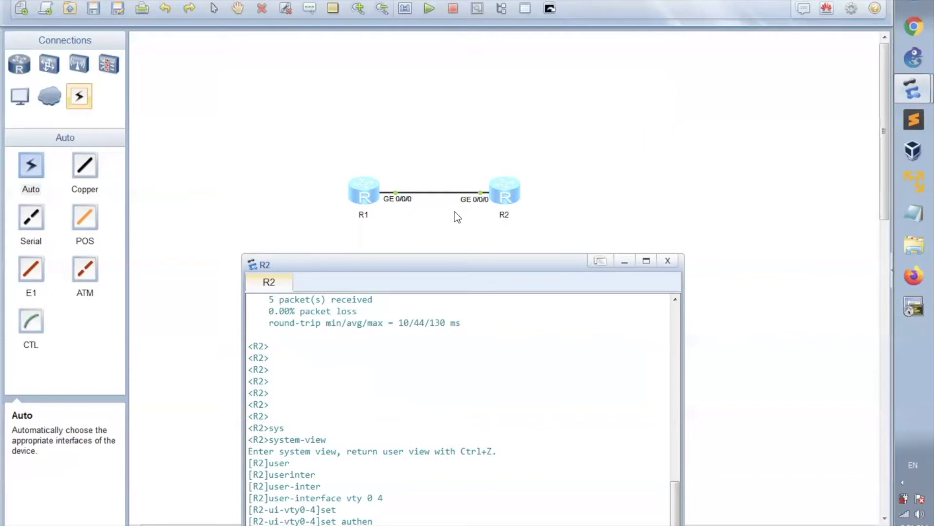
left_click_drag(433, 264, 435, 104)
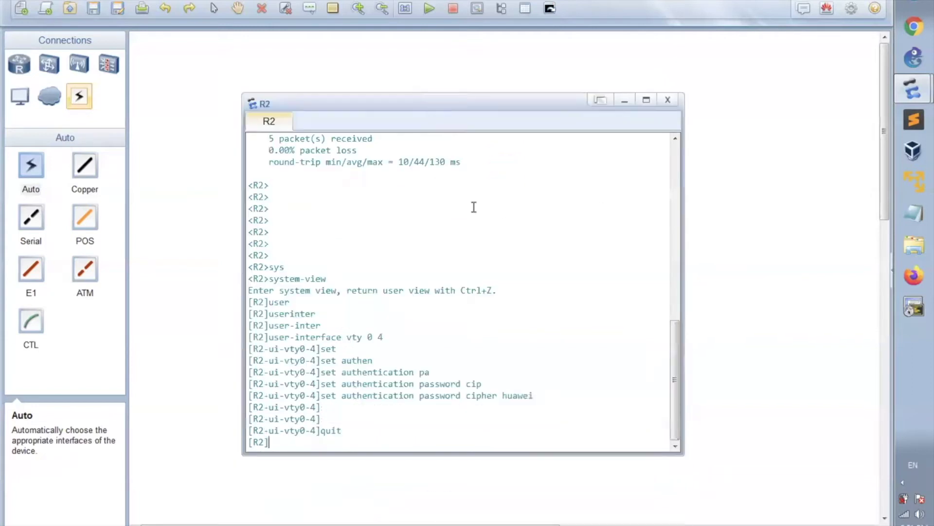
key("Return")
key("Return")
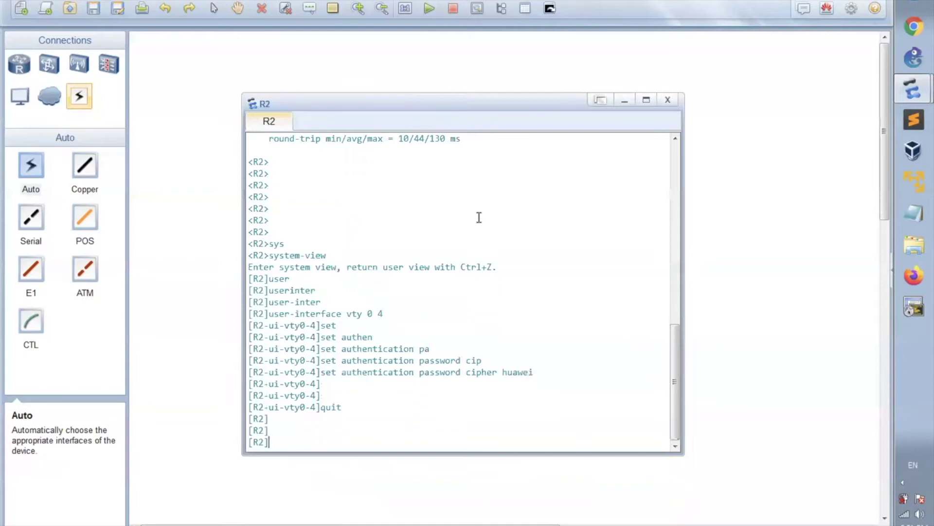
Step: Display R2's GigabitEthernet0/0/0 configuration, highlight 10.1.1.2 255.255.255.252, then minimize the console
type("displ")
key("Tab")
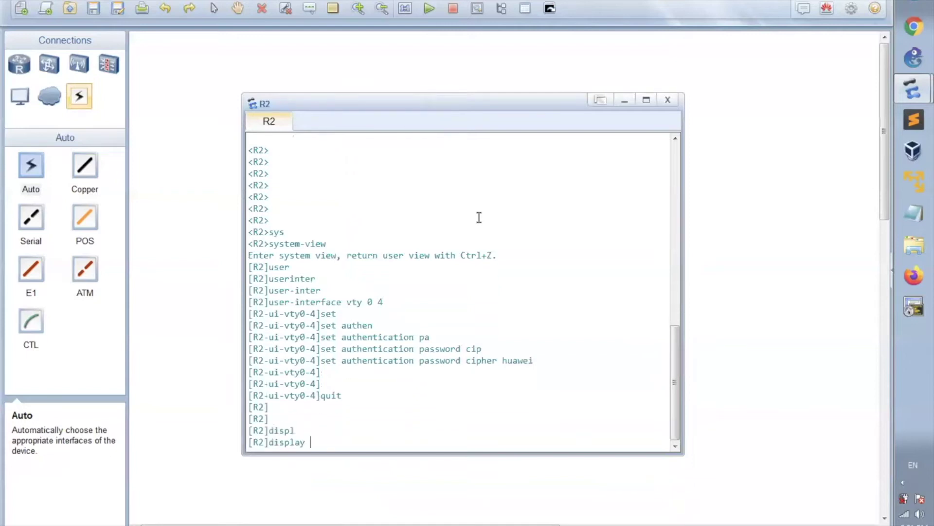
type("cu")
key("Tab")
type("interf")
key("Tab")
type("gi")
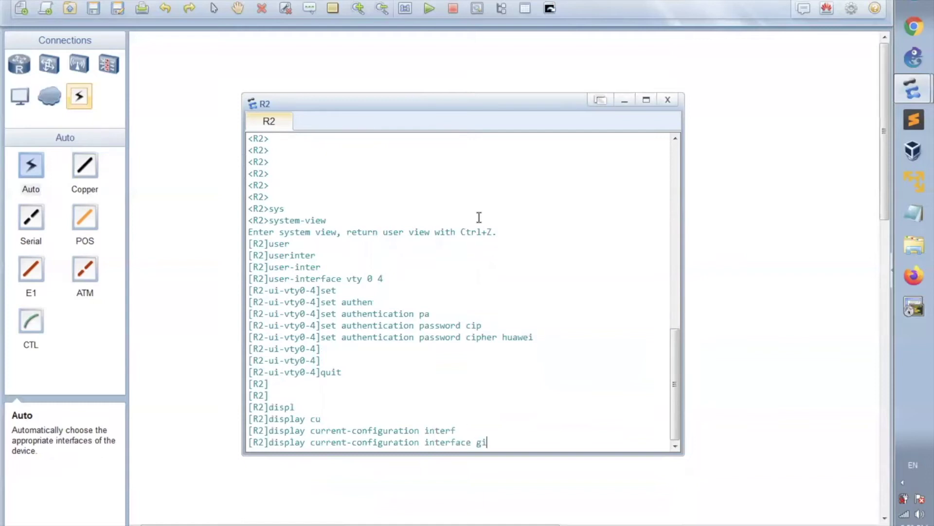
key("Tab")
type("0/0/0")
key("Return")
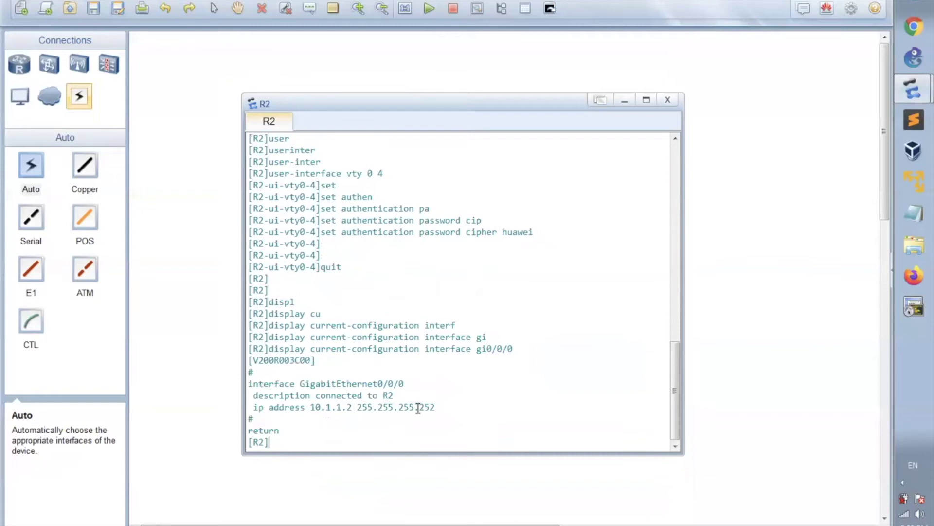
left_click_drag(440, 407, 254, 406)
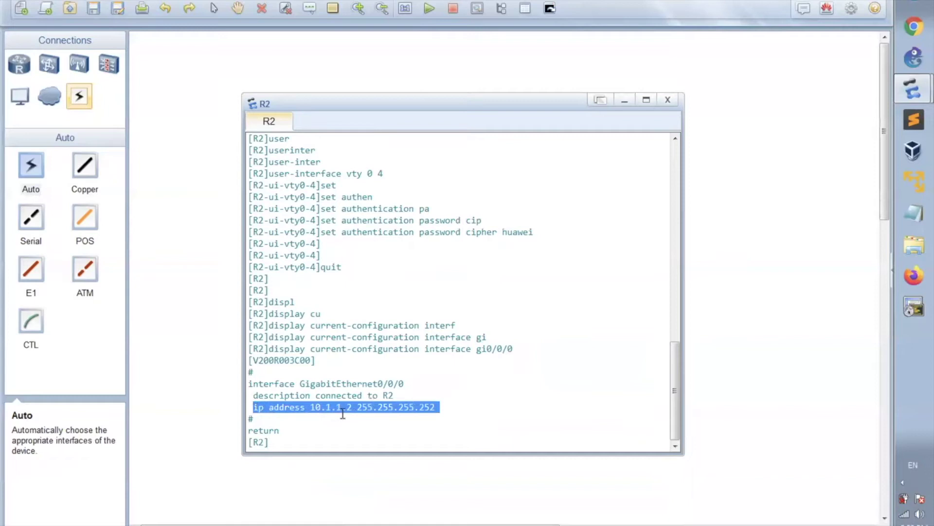
left_click(628, 102)
Step: Open R1's CLI console and highlight its existing interface and 10.1.1.1 address lines
right_click(361, 196)
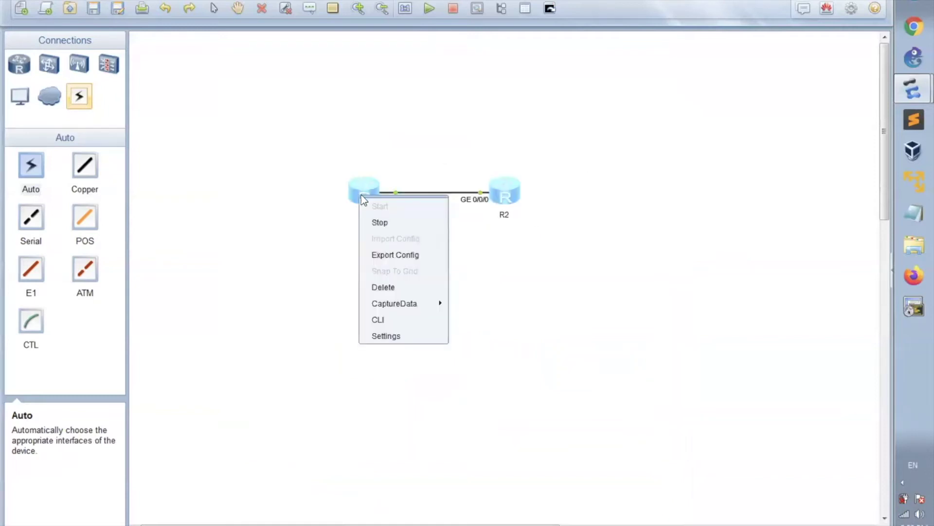
left_click(386, 320)
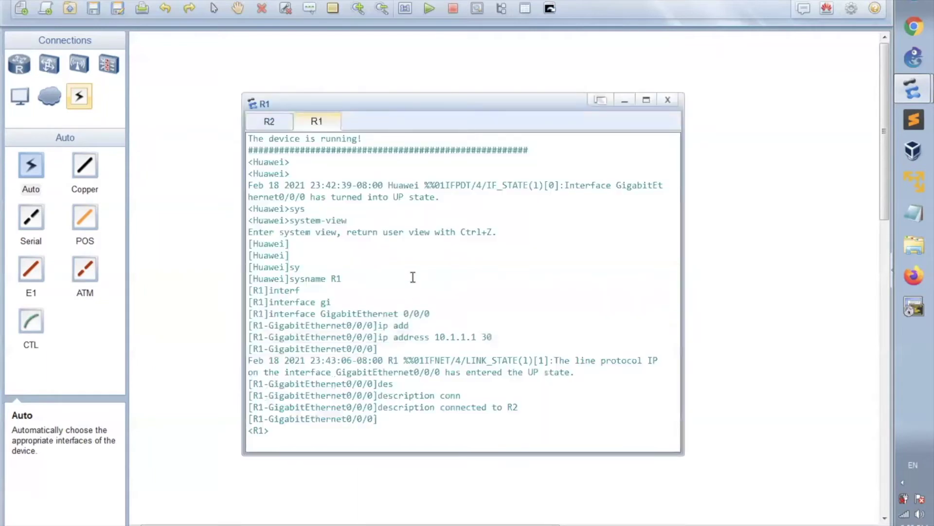
left_click(299, 437)
key("Return")
key("Return")
key("Return")
key("Return")
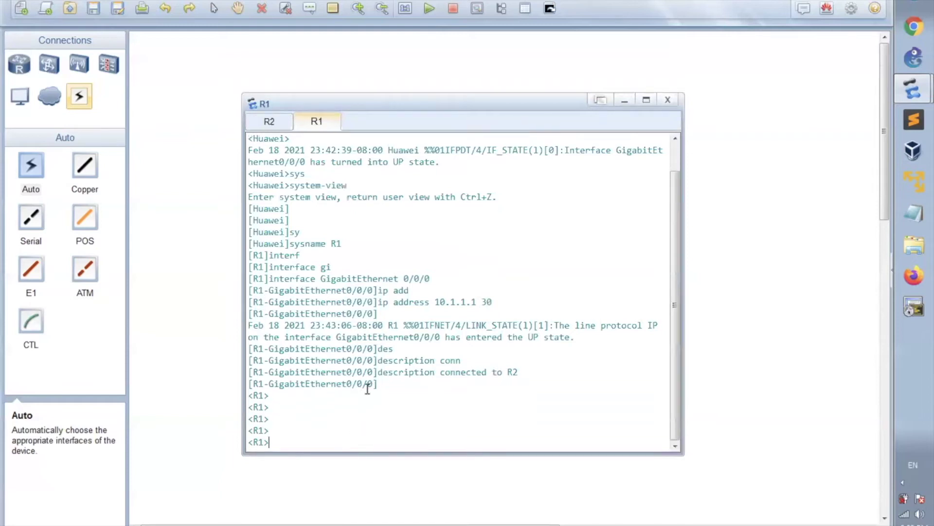
left_click_drag(374, 384, 326, 385)
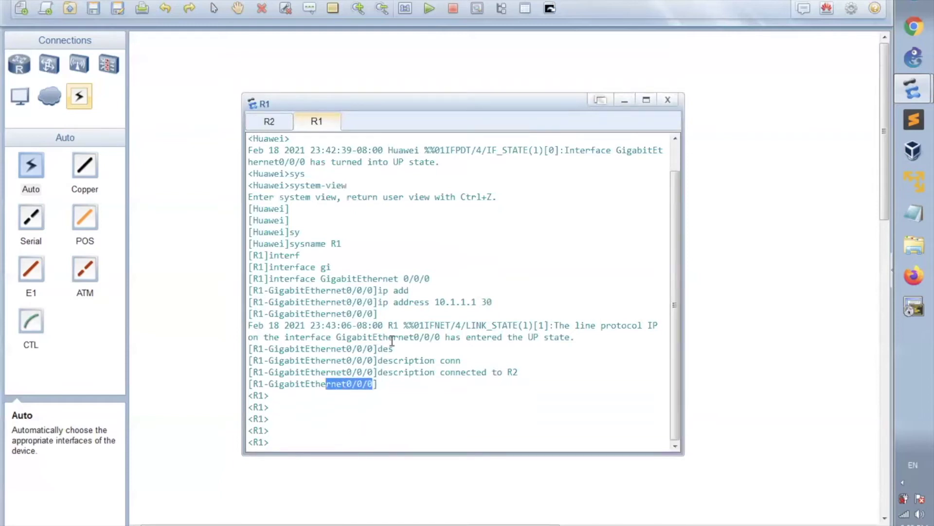
left_click_drag(481, 302, 434, 302)
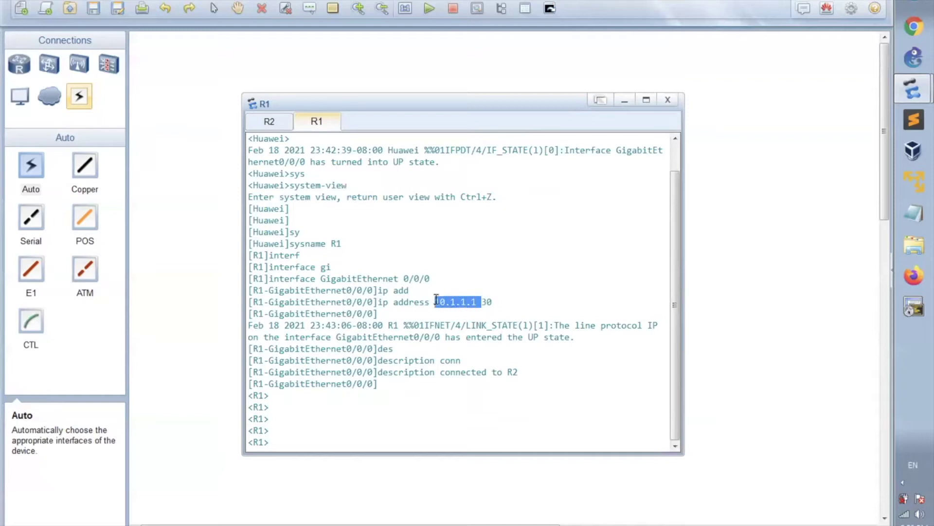
left_click(332, 434)
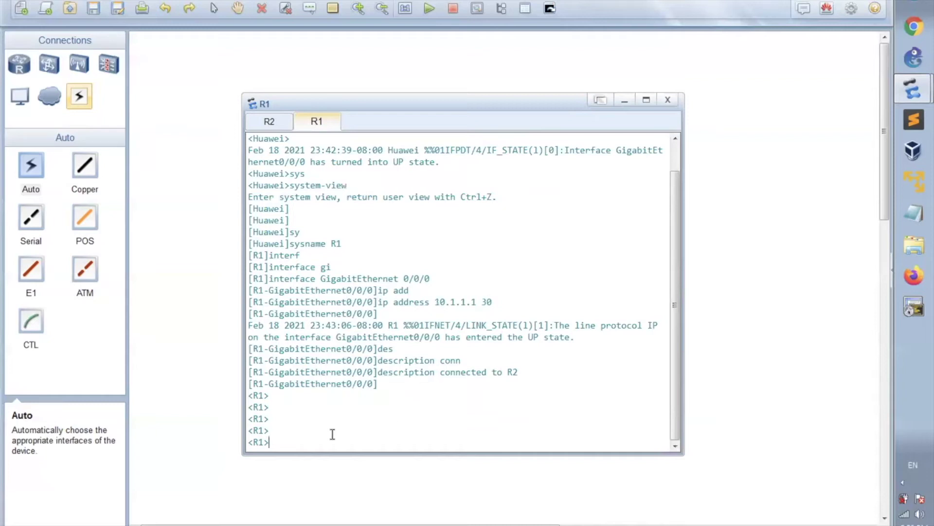
Step: Display R1's GigabitEthernet0/0/0 configuration and mark its 10.1.1.1 255.255.255.252 address
key("Return")
key("Return")
type("display cu")
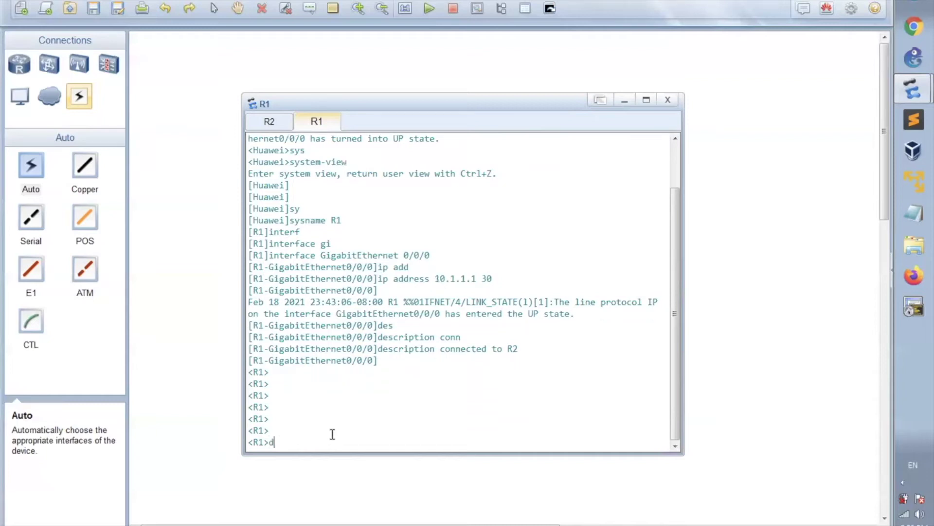
key("Tab")
type("cu")
key("Tab")
type("interf")
key("Tab")
type("gi0/0/0")
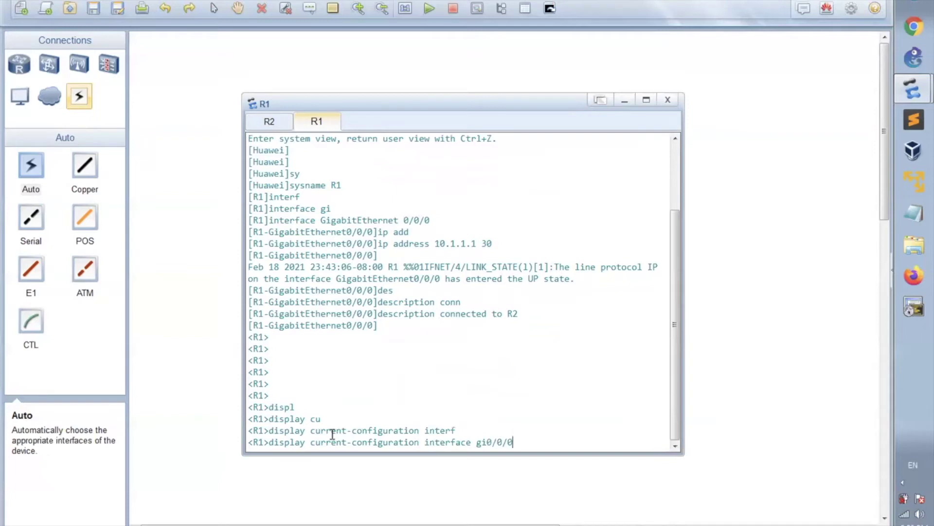
key("Return")
key("Return")
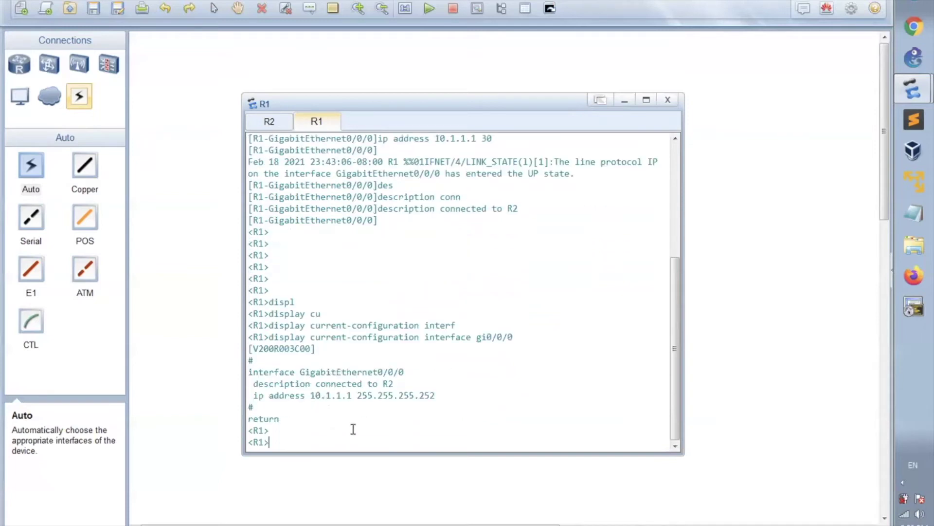
left_click_drag(440, 336, 522, 336)
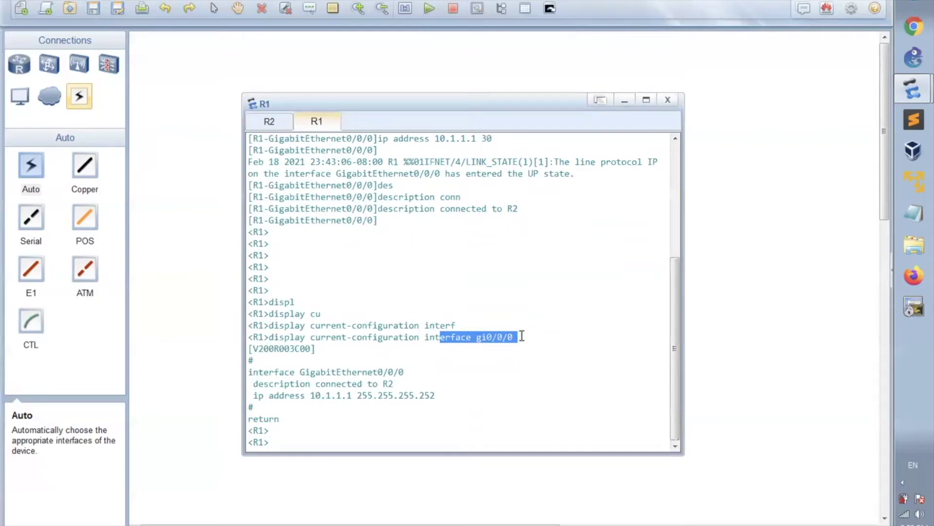
left_click_drag(284, 395, 441, 395)
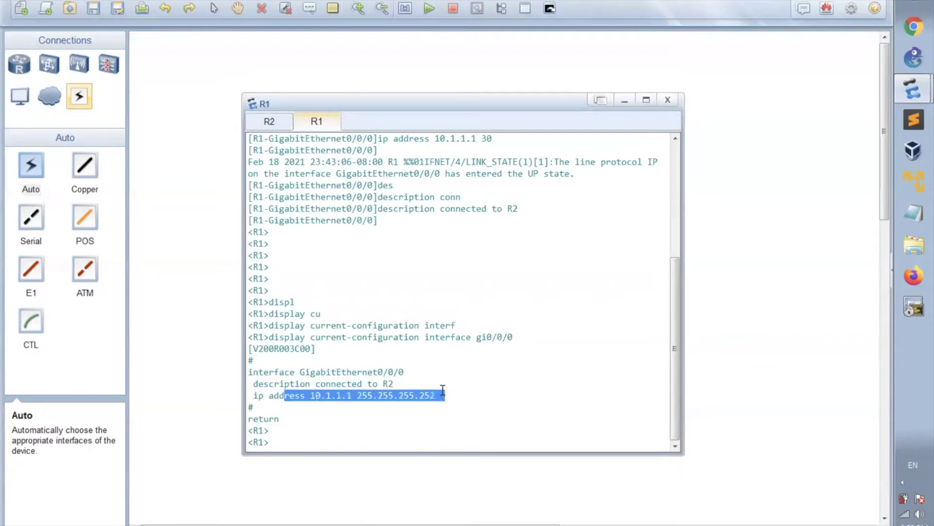
left_click(362, 443)
key("Return")
key("Return")
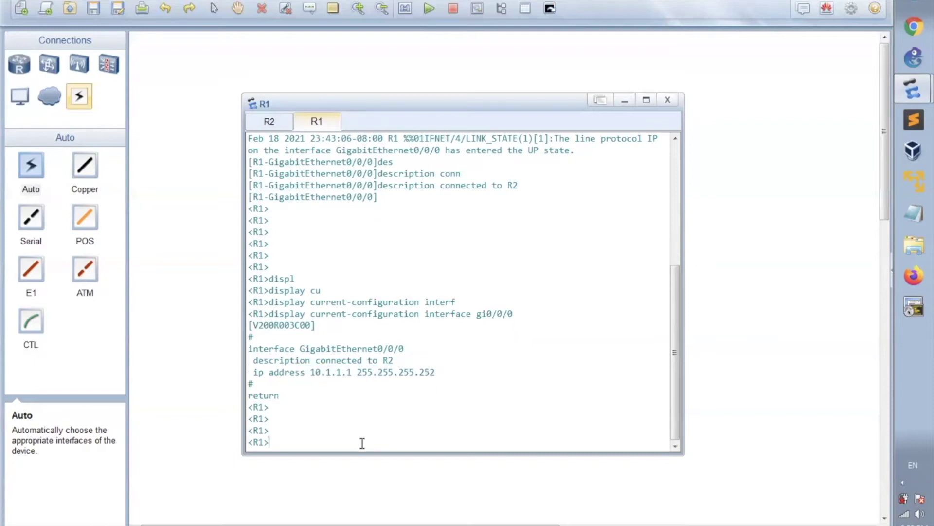
Step: Switch to R2's console and mark its 10.1.1.2 address for comparison
left_click(267, 127)
right_click(301, 397)
left_click_drag(351, 404, 311, 406)
left_click(322, 410)
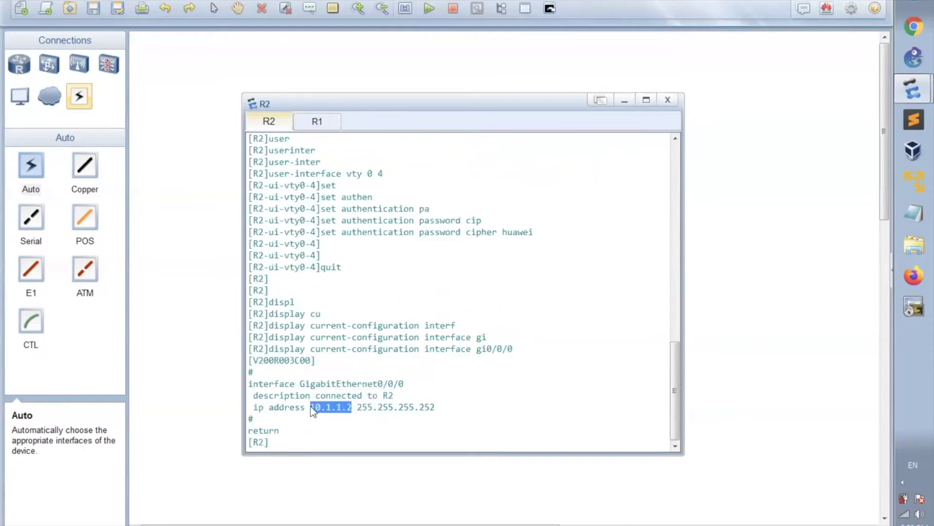
Step: Ping 10.1.1.2 from R1's console, getting 5/5 replies with 0.00% loss
left_click(315, 122)
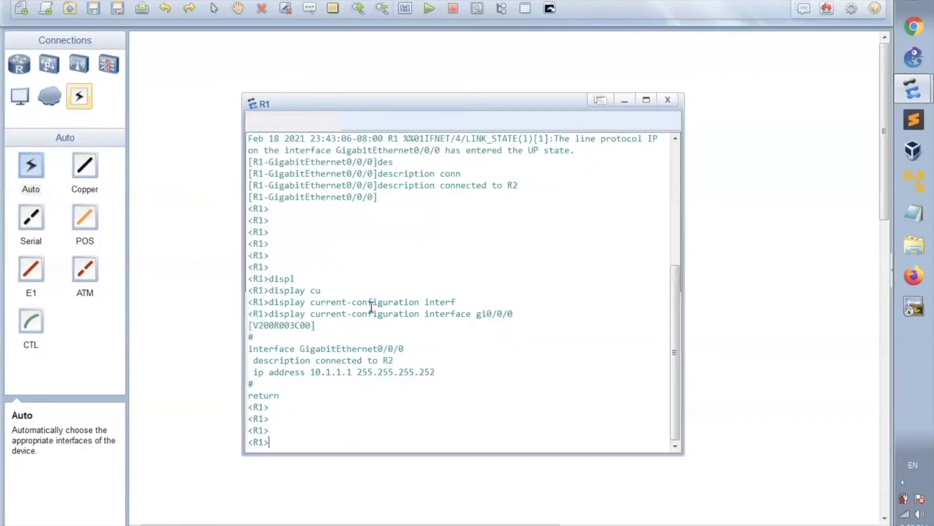
type("ping 10.1.1.12")
key("BackSpace")
key("BackSpace")
type("2")
key("Return")
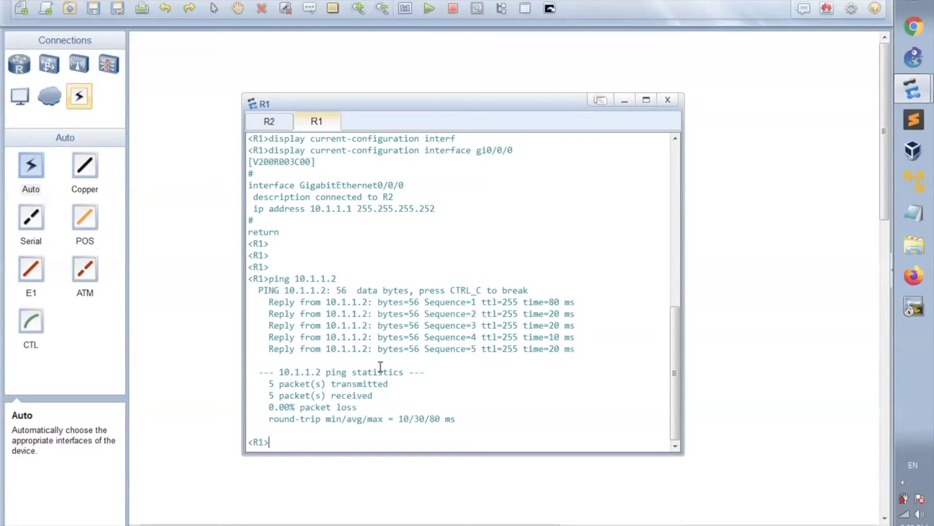
key("Return")
key("Return")
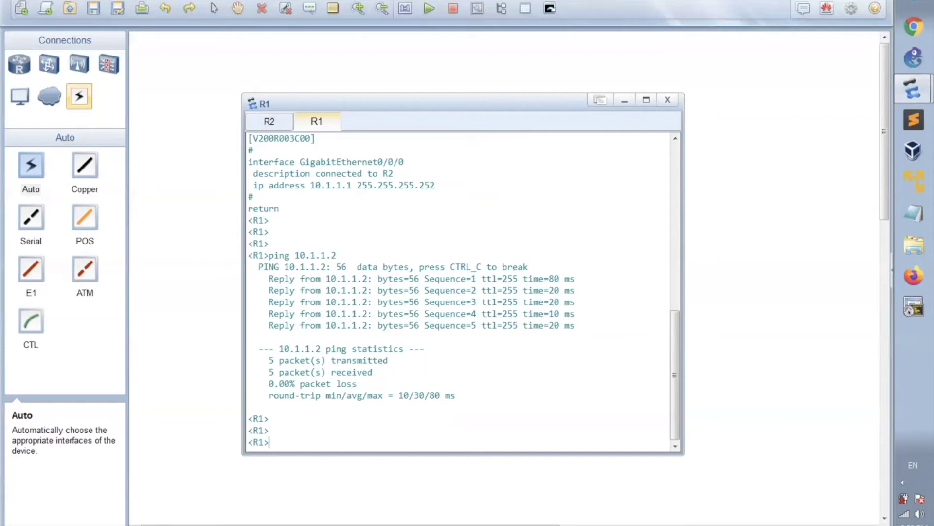
mouse_move(273, 441)
left_mouse_down()
mouse_move(245, 443)
mouse_move(275, 444)
left_mouse_up()
left_click(274, 443)
Step: Telnet from R1 to 10.1.1.2 and log in with R2's VTY password
left_click(276, 444)
type("telnet")
type("10.1.1.2")
key("Return")
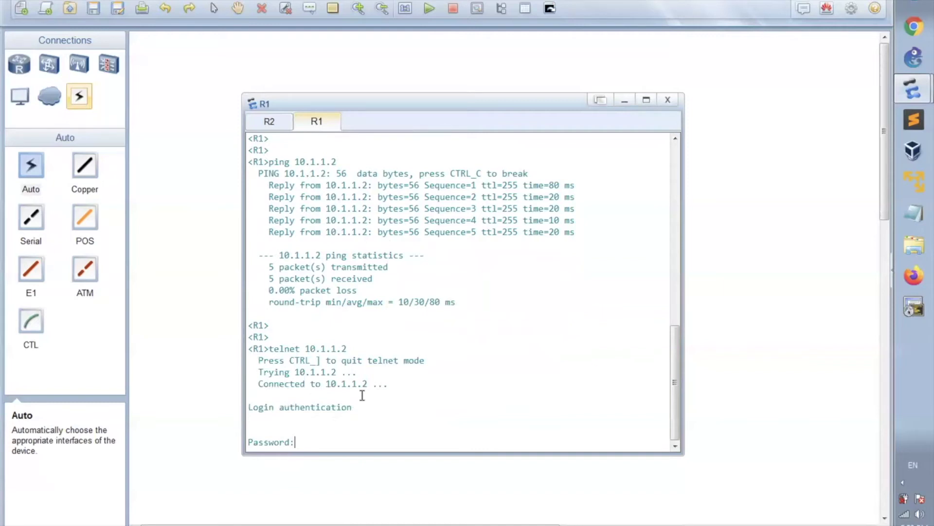
left_click_drag(347, 348, 304, 345)
left_click(321, 443)
key("Return")
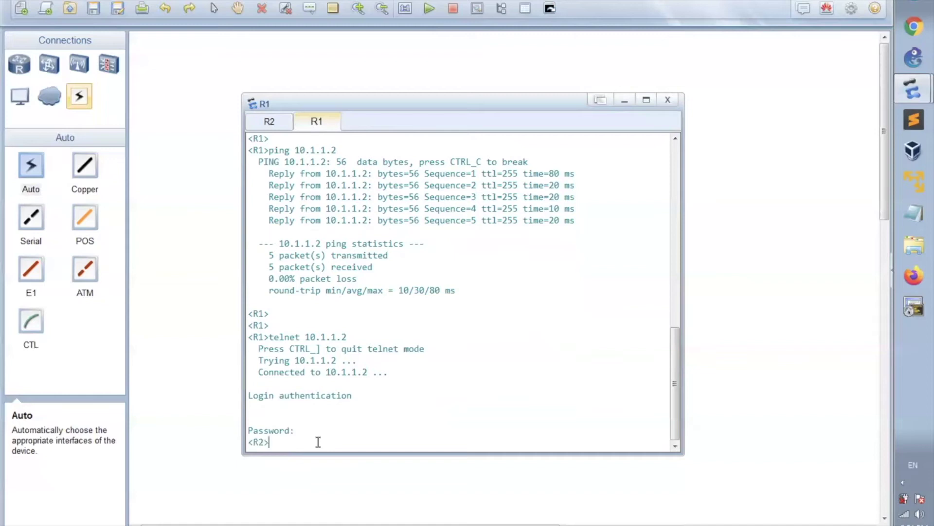
key("Return")
key("Return")
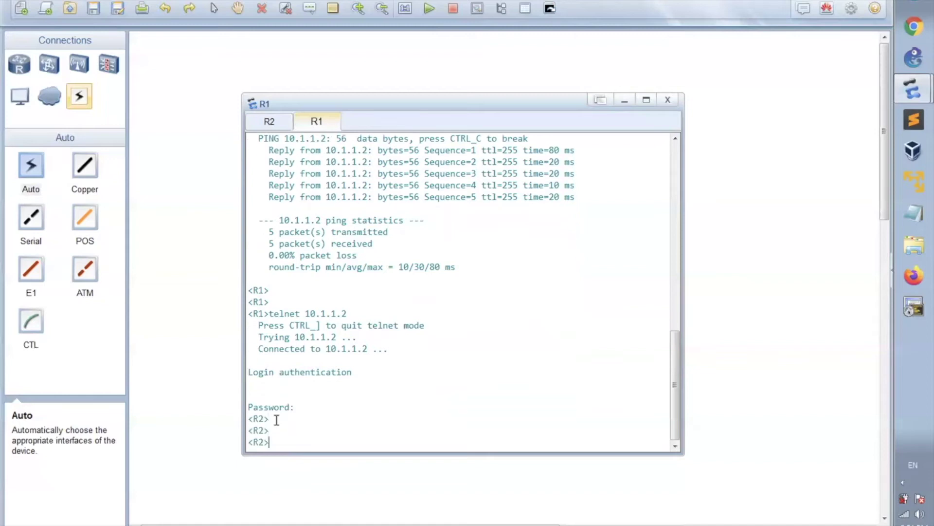
left_click_drag(259, 314, 254, 314)
left_click(260, 440)
Step: End the Telnet session with quit, returning to R1's prompt
key("Return")
key("Return")
key("Return")
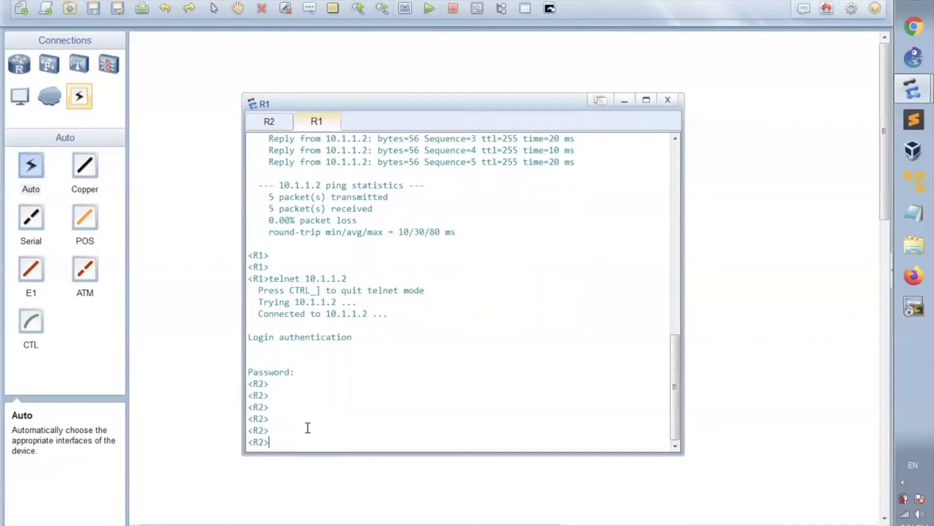
type("quit")
key("Return")
key("Return")
key("Return")
key("Return")
key("Return")
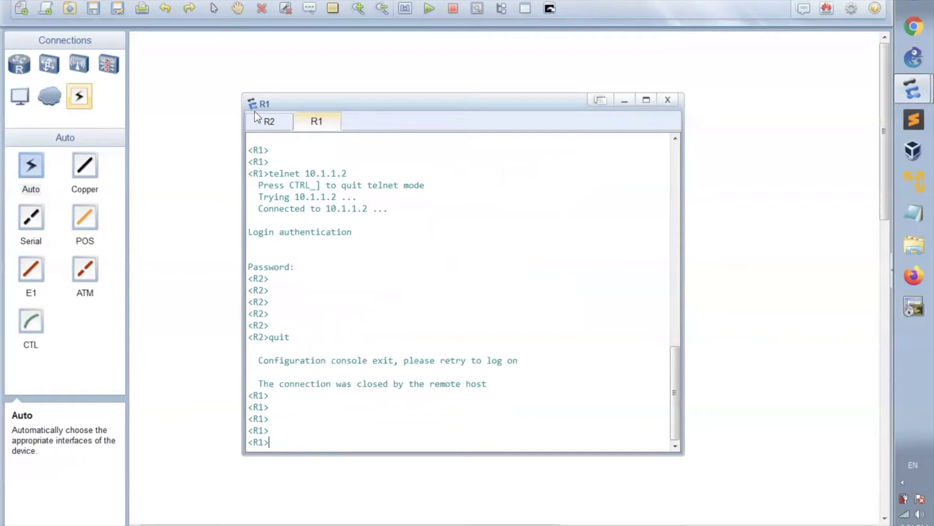
Step: Switch to the R2 console tab and refresh its prompt
left_click(265, 122)
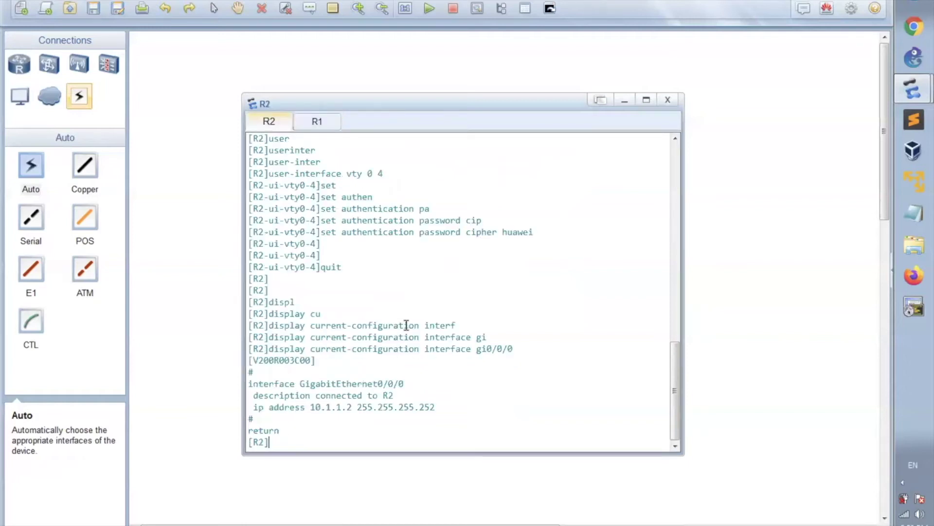
key("Return")
key("Return")
key("Return")
key("Return")
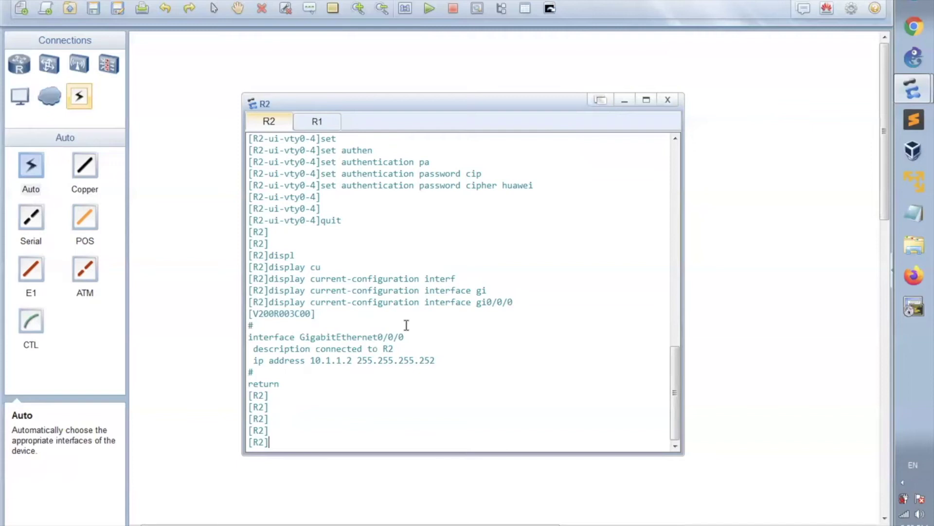
Step: Run rsa local-key-pair create on R2
type("rs")
key("Tab")
type("lo")
key("Tab")
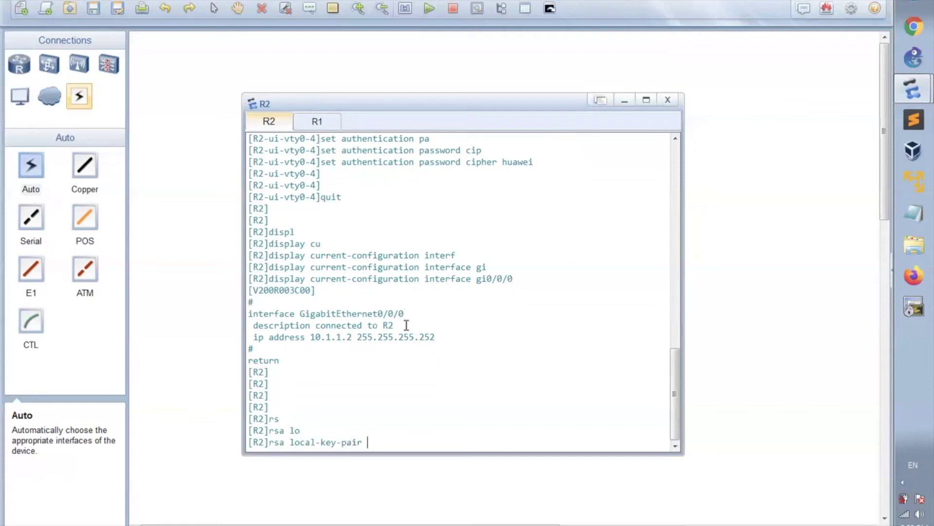
type("cret")
key("Tab")
key("BackSpace")
type("a")
key("Tab")
key("Return")
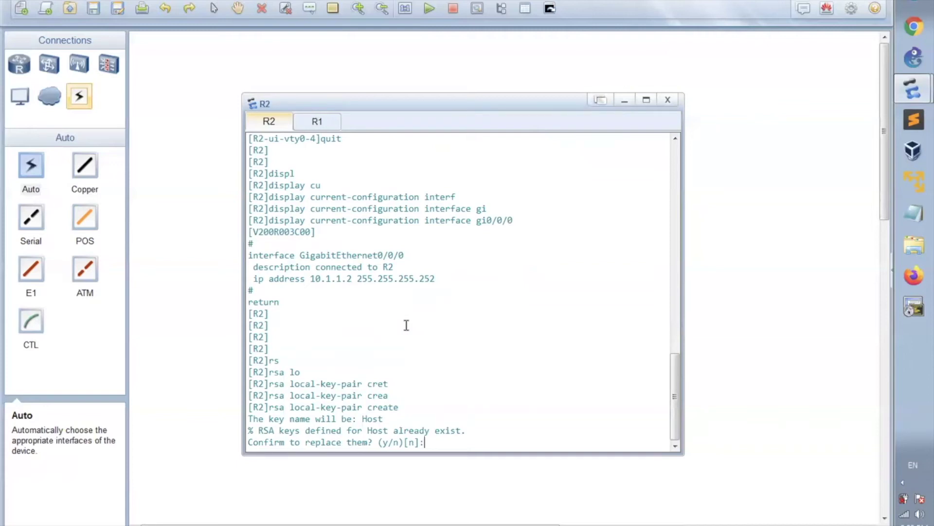
Step: Confirm replacing the existing host keys and set the modulus to 1024 bits
type("y")
key("Return")
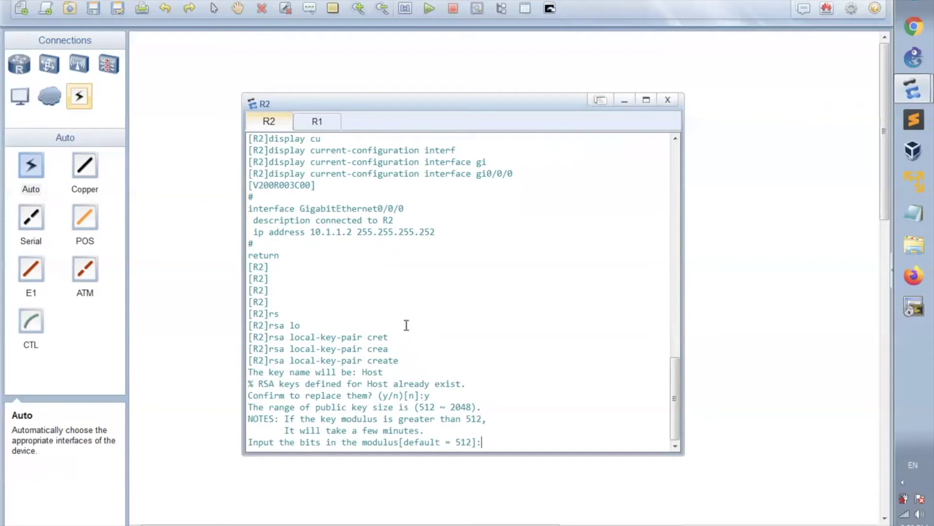
type("1024")
key("Return")
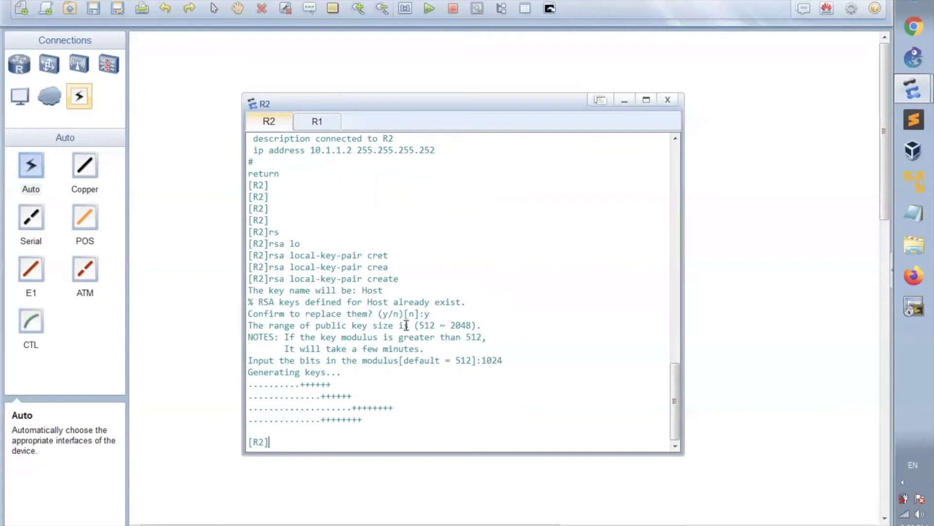
key("Return")
key("Return")
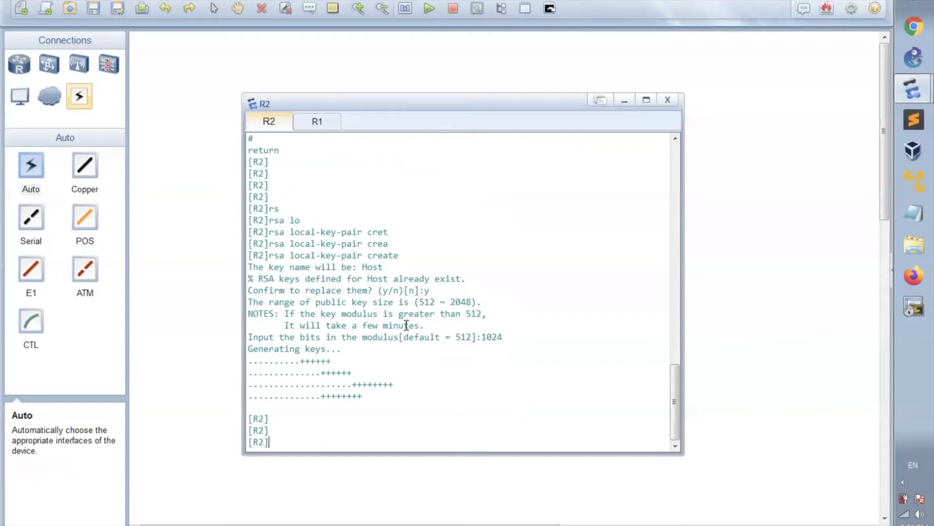
Step: Enter user-interface configuration for VTY lines 0 to 4 on R2
type("user-inetr")
key("Tab")
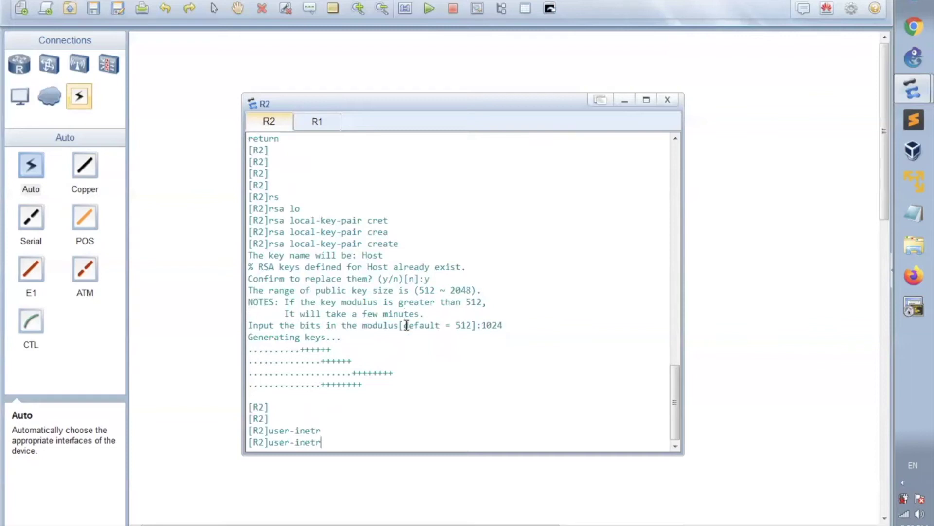
key("Tab")
key("BackSpace")
key("BackSpace")
type("t")
key("Tab")
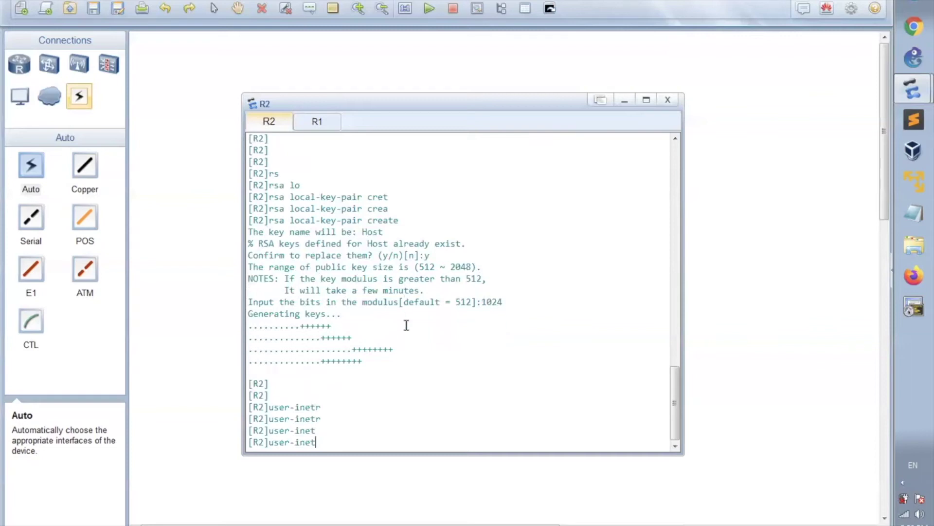
key("BackSpace")
key("BackSpace")
type("ter")
key("Tab")
type("vty 0 4")
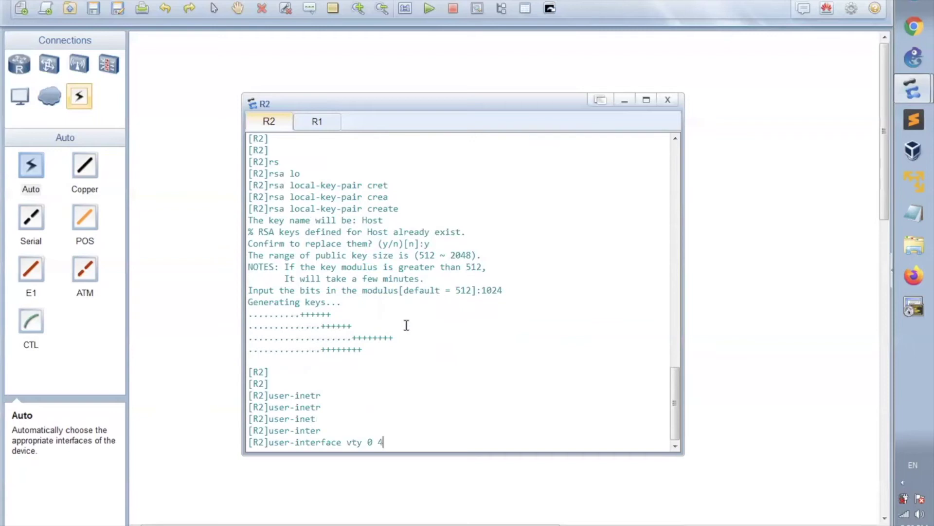
key("Return")
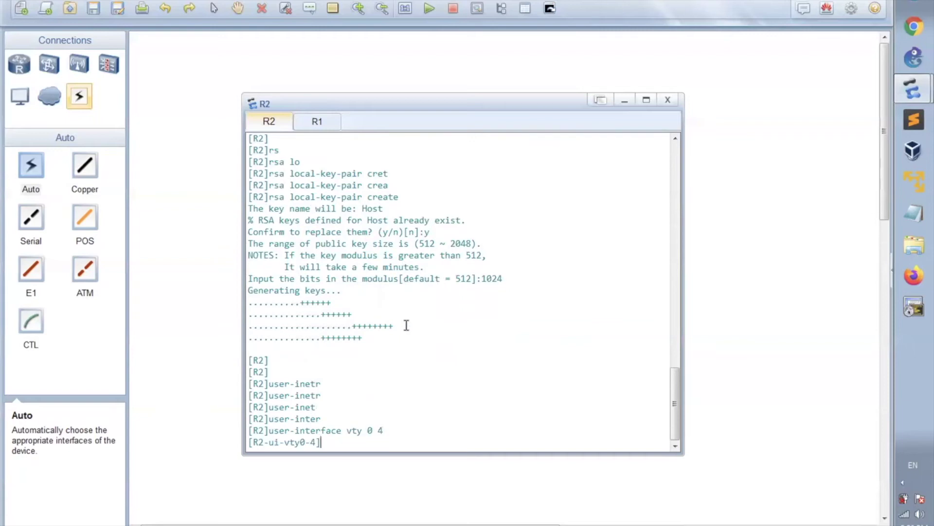
Step: Set the VTY lines to authentication-mode aaa
type("authen")
key("Tab")
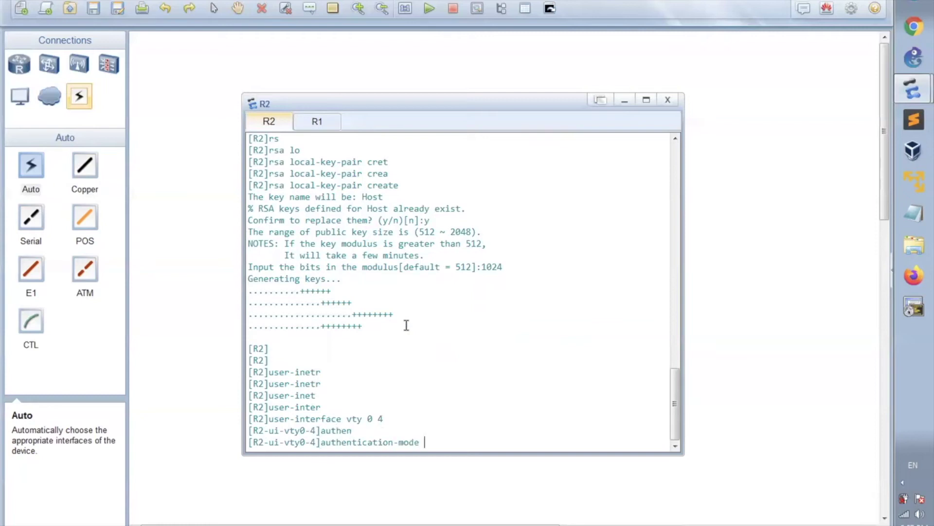
type("aaa")
key("Return")
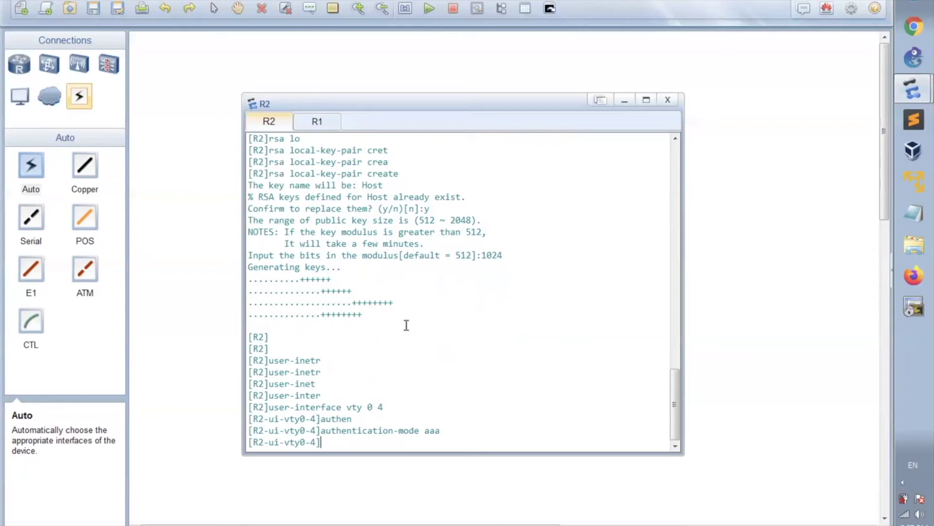
Step: Restrict inbound VTY access to SSH, quit, and highlight the AAA setting
type("pro")
key("Tab")
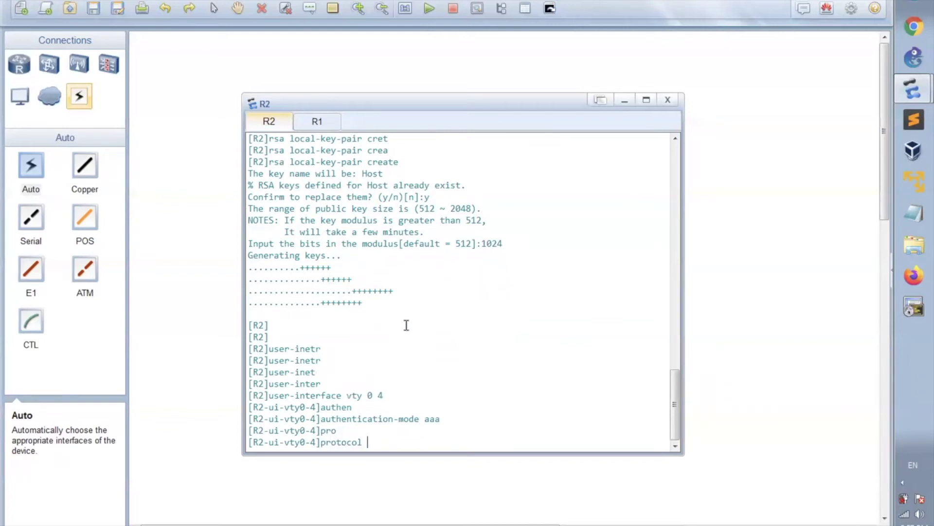
type("inbou")
key("Tab")
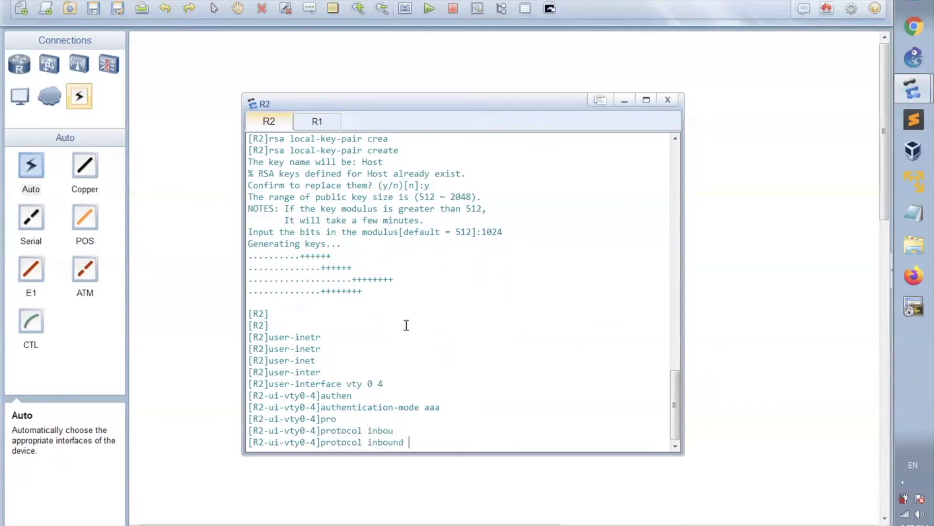
type("ssh")
key("Return")
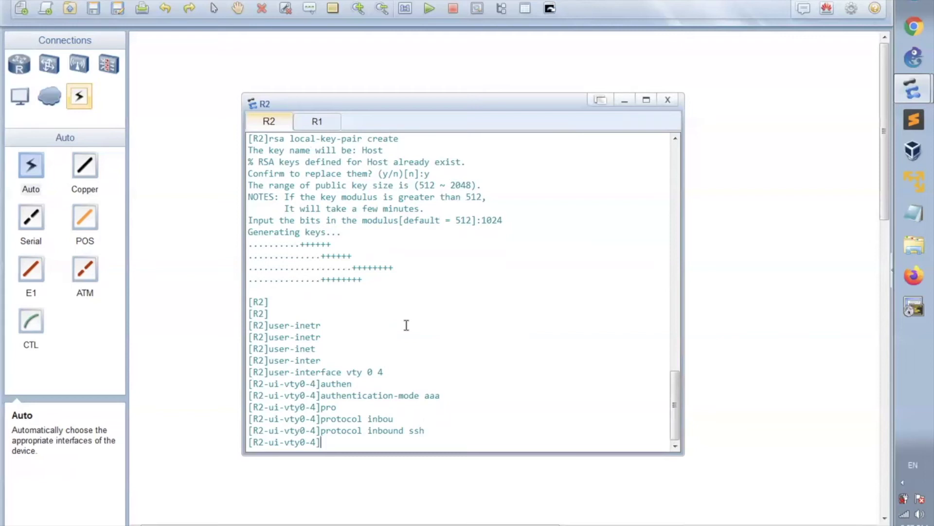
key("Return")
key("Return")
type("quit")
key("Return")
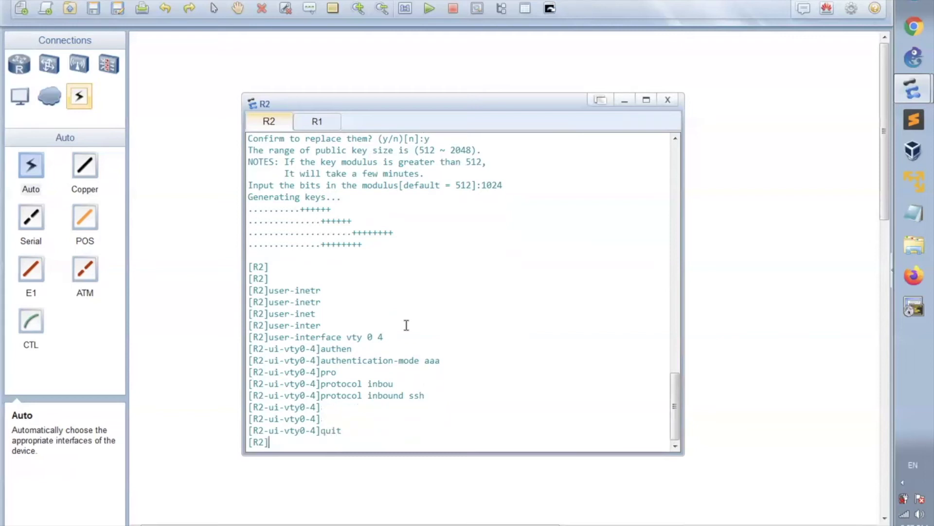
key("Return")
key("Return")
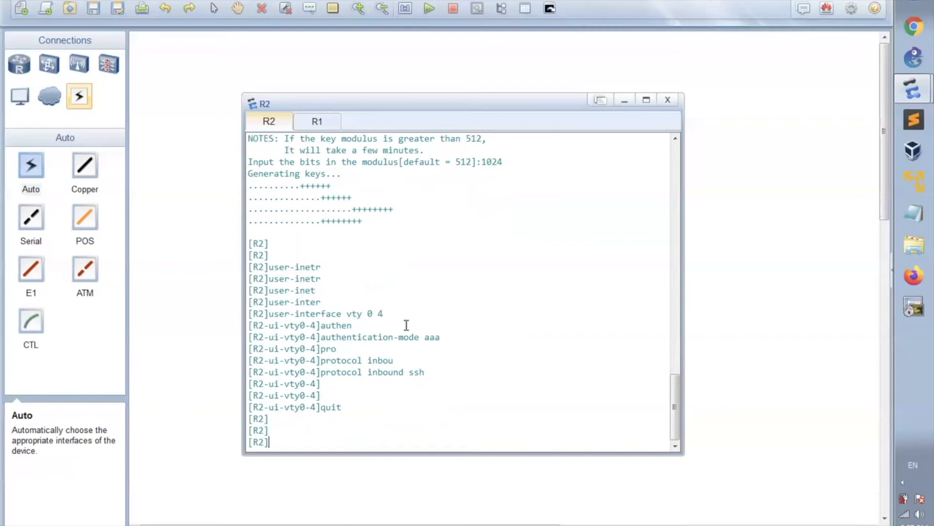
key("Return")
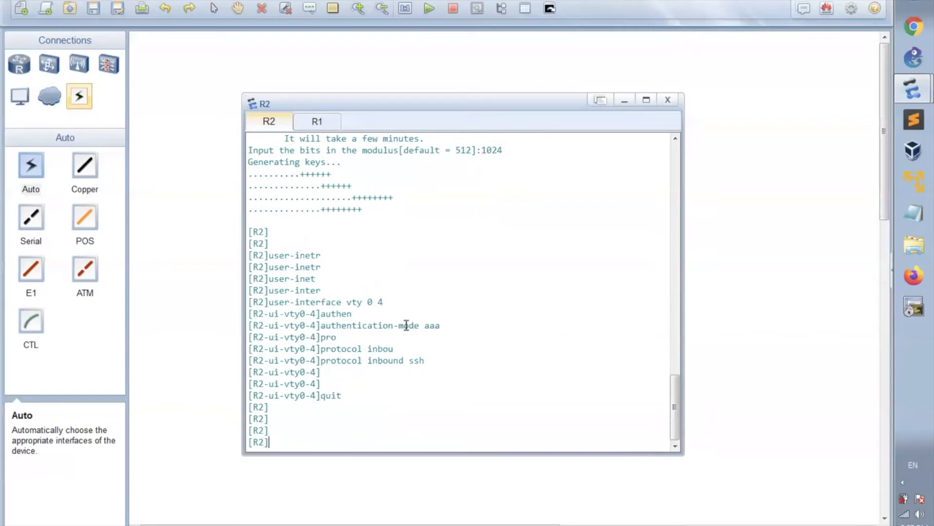
left_click_drag(465, 324, 412, 325)
Step: In R2's AAA view, create a local user with a cipher-encrypted password
left_click(318, 444)
type("aaa")
key("Return")
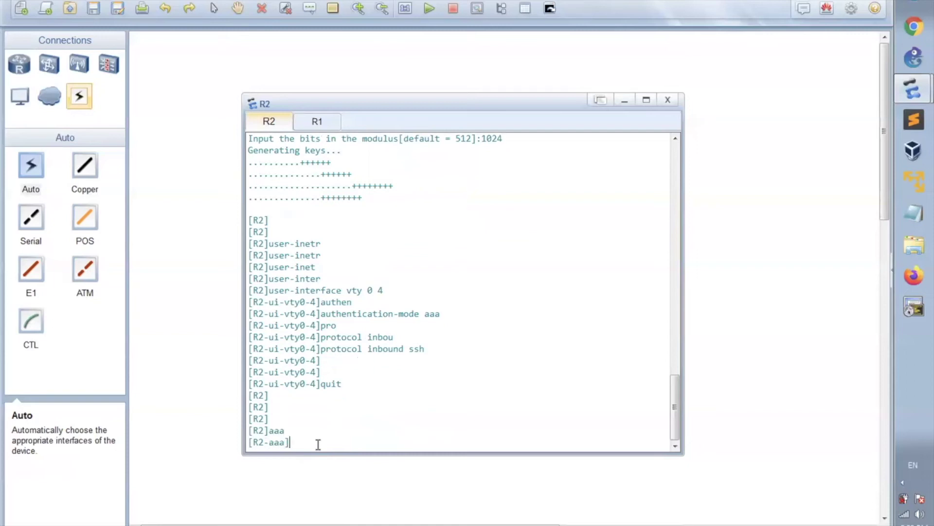
type("loc")
key("Tab")
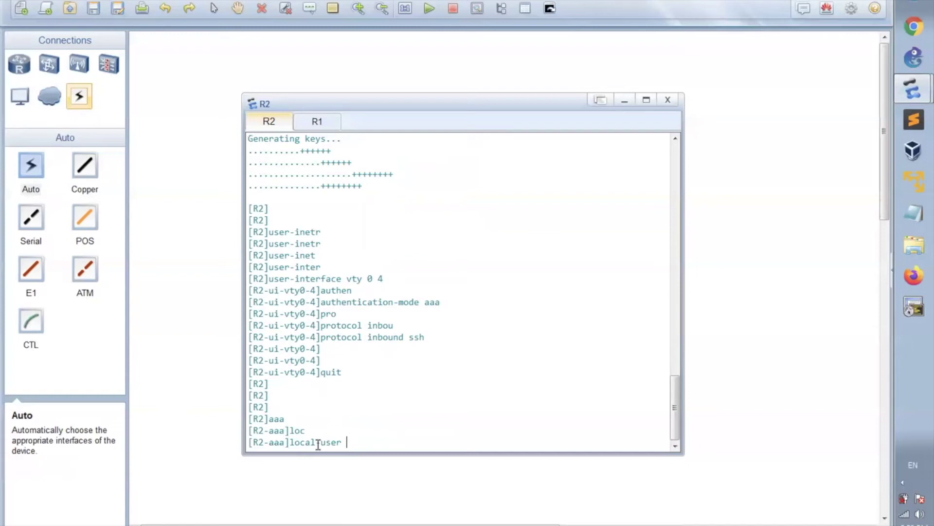
type("hamdy pa")
key("Tab")
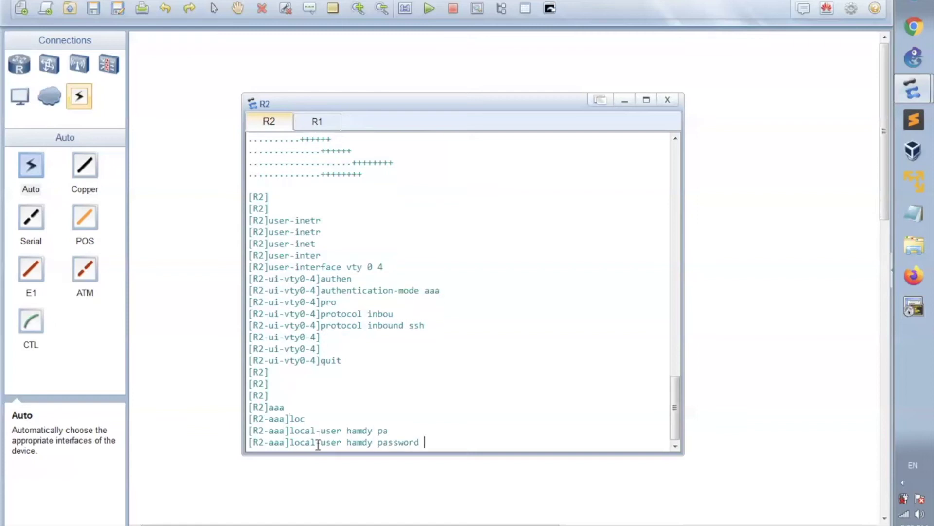
type("cip")
key("Tab")
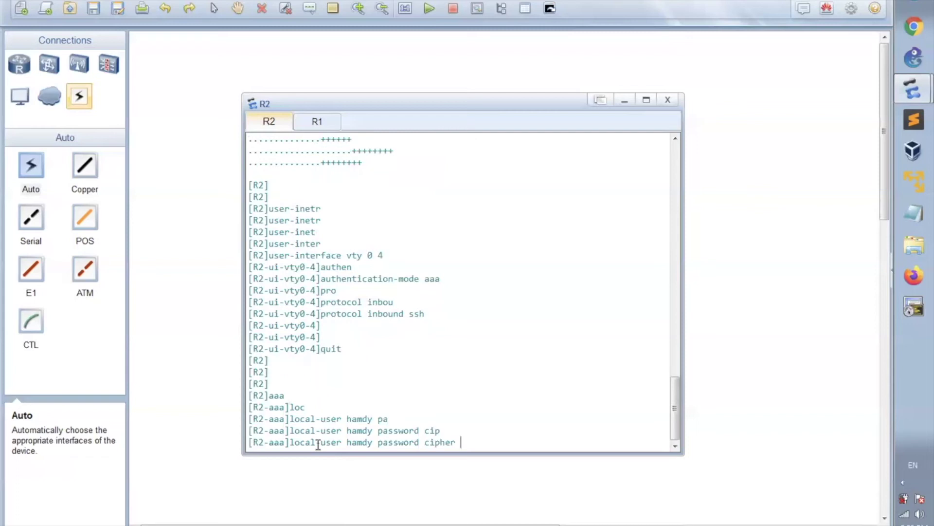
type("huawei")
key("Return")
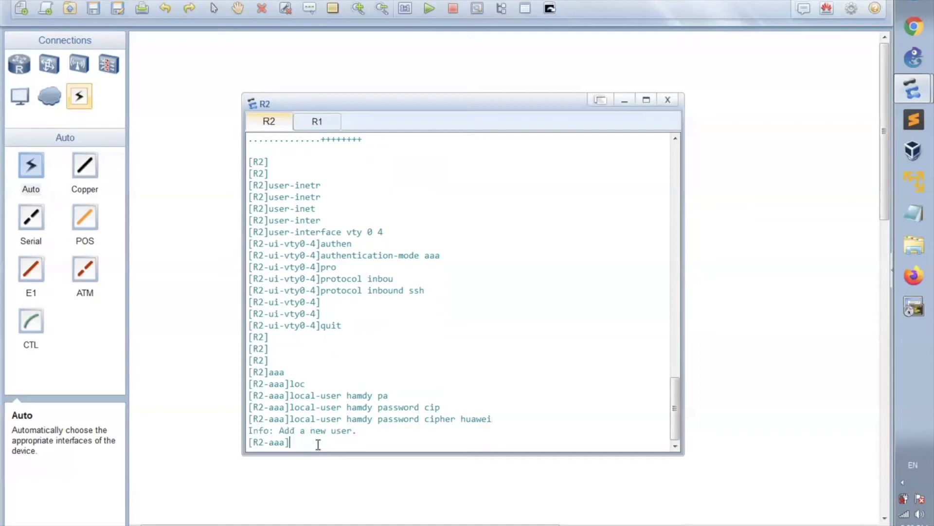
Step: Set the local user's service type to ssh and return to system view
type("lo")
key("Tab")
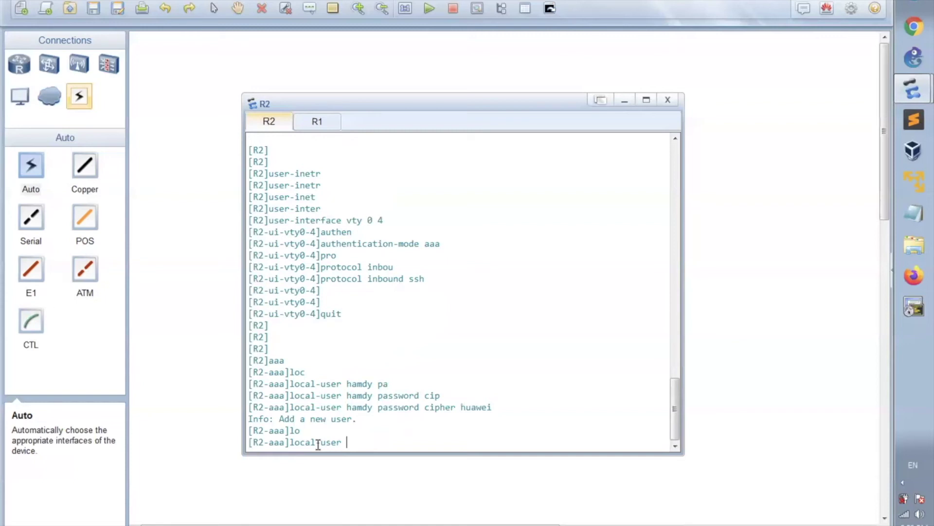
type("hamdy")
type(" ser")
key("Tab")
type("ssh")
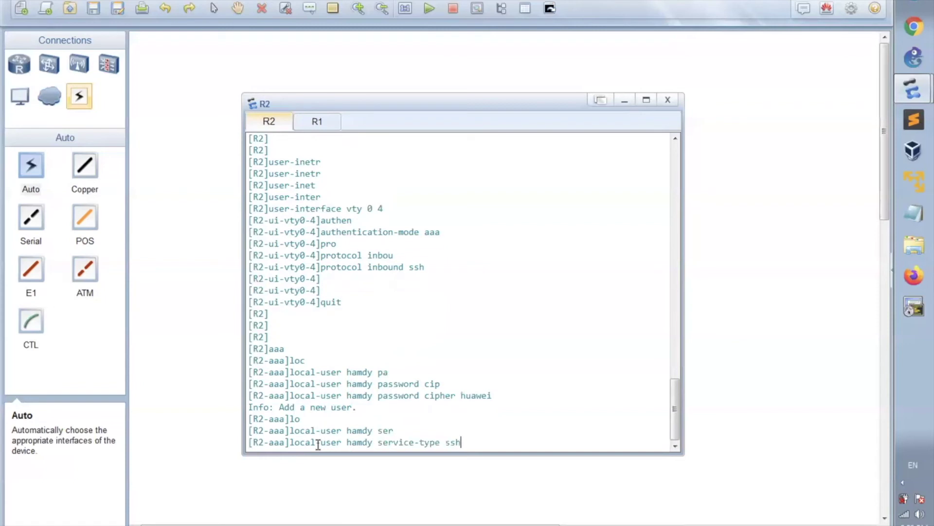
key("Return")
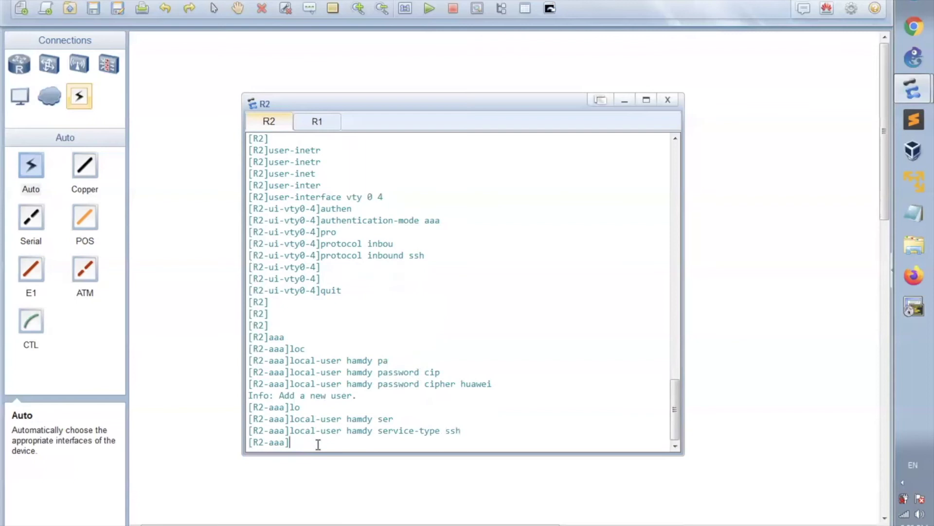
type("quit")
key("Return")
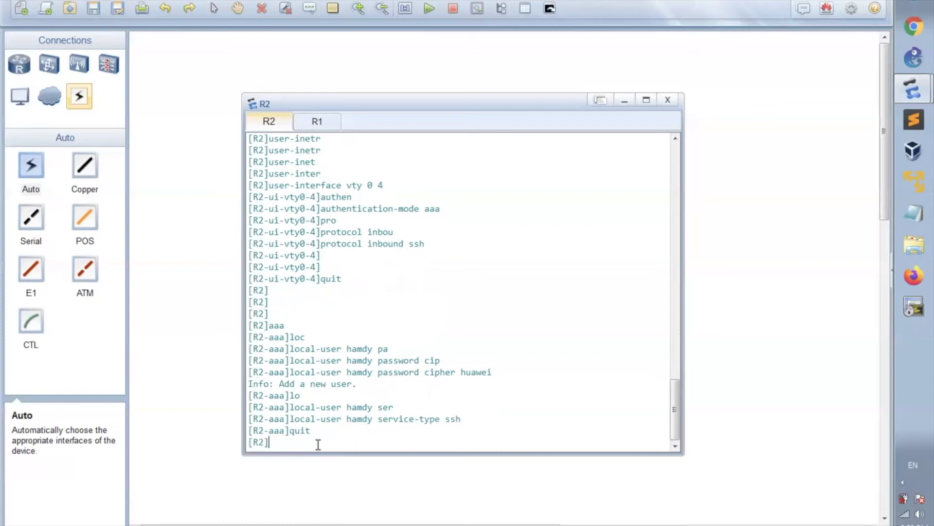
Step: Enable the STelnet server on R2 with stelnet server enable
key("Return")
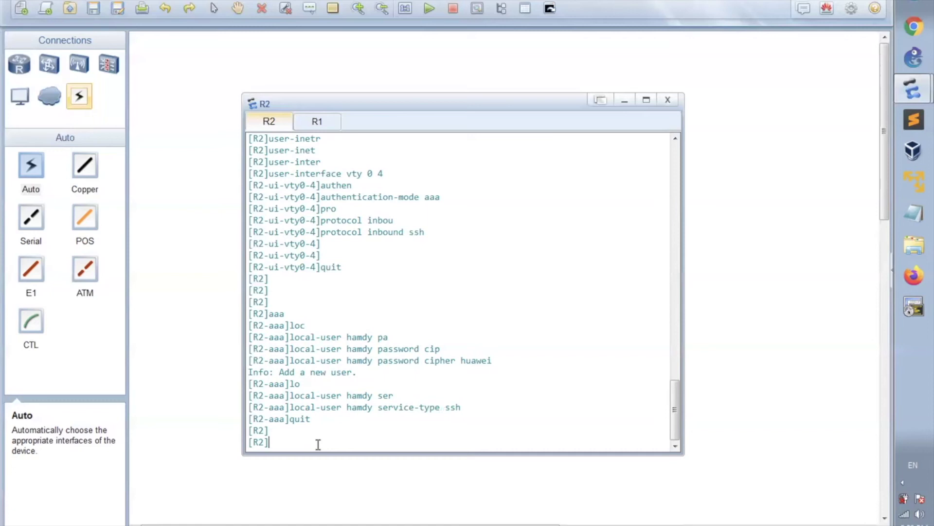
type("stel")
key("Tab")
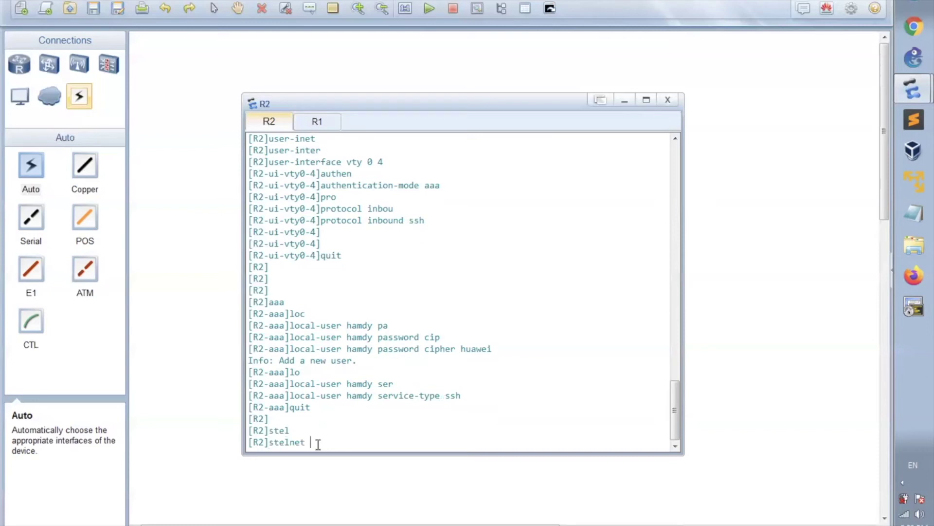
type("serv")
key("Tab")
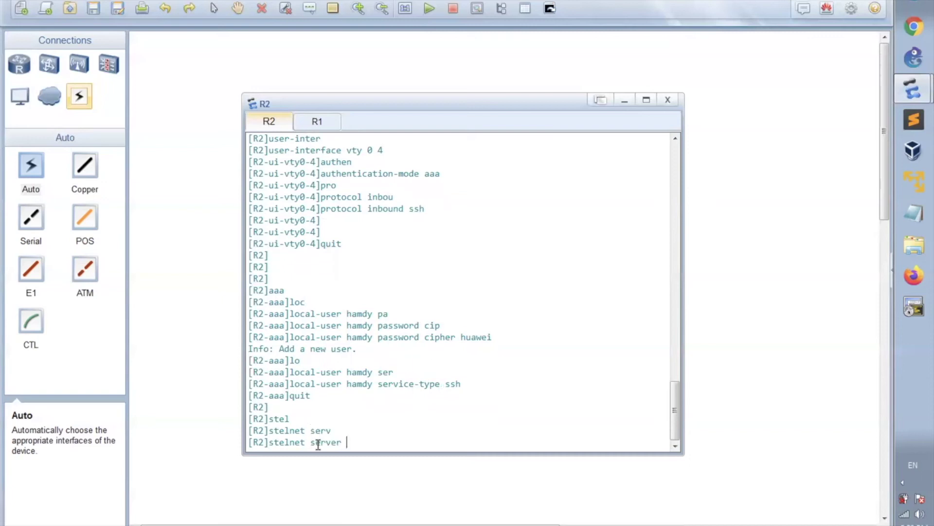
type("en")
key("Tab")
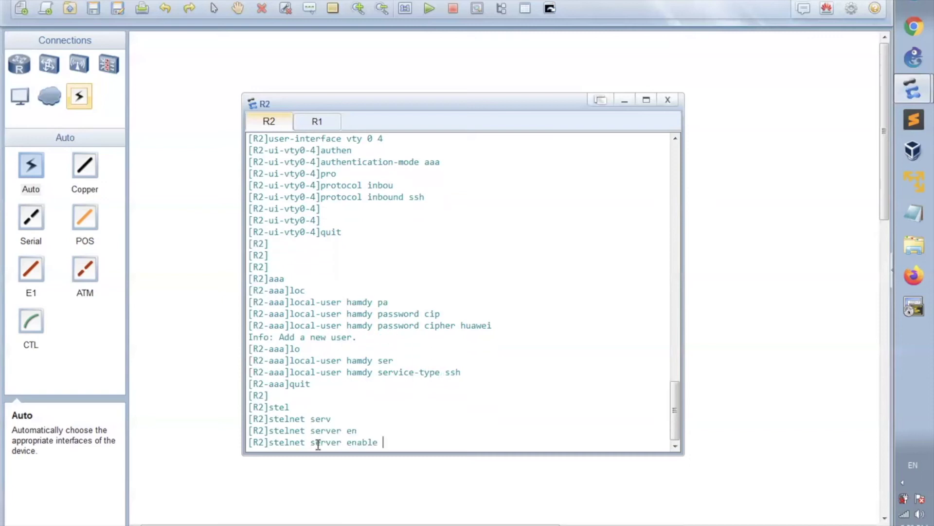
key("Return")
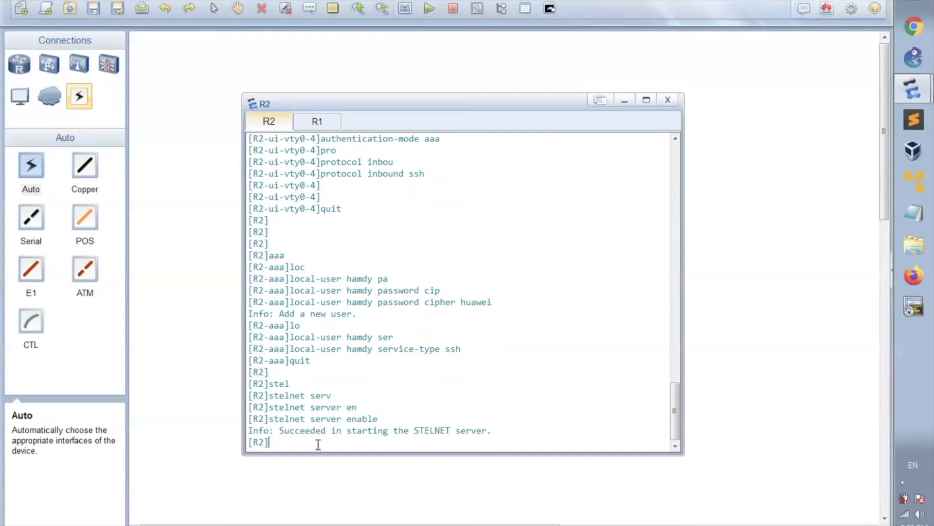
Step: Set the SSH user's authentication-type to password
key("Return")
key("Return")
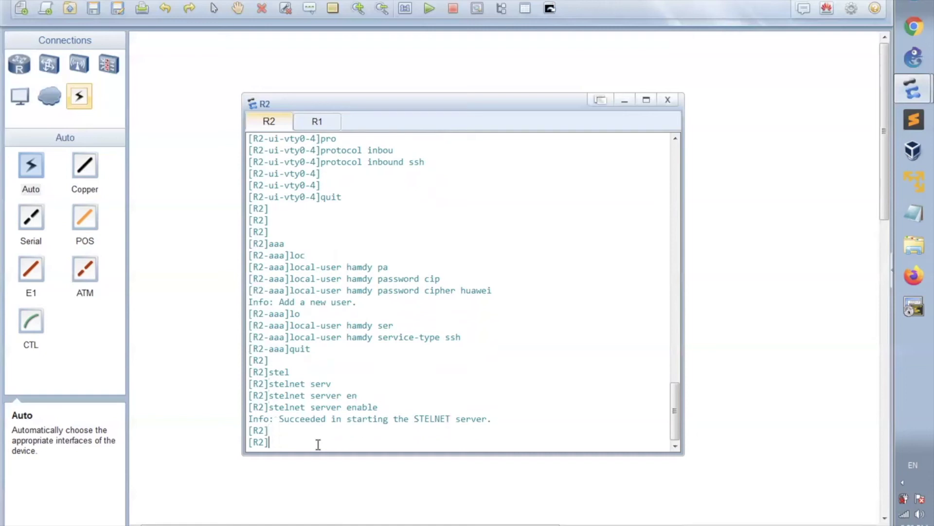
type("ssh")
key("Tab")
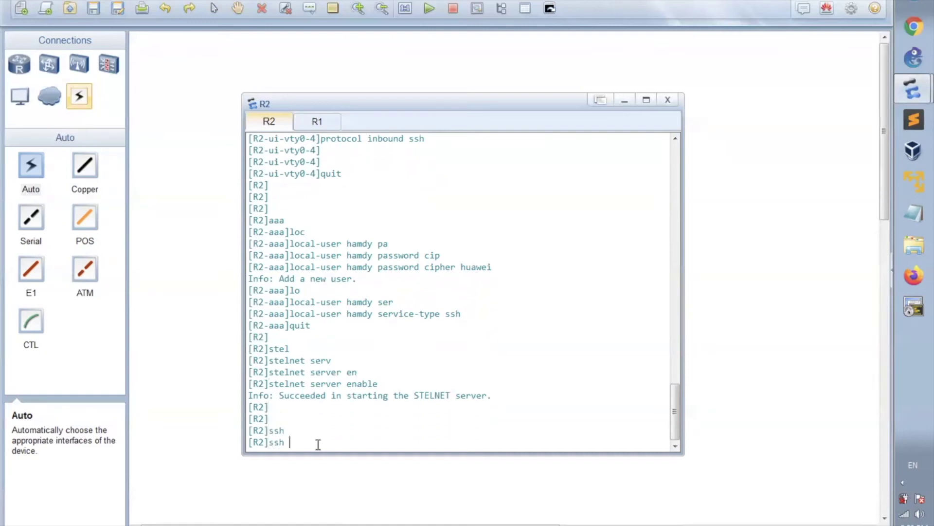
type("user")
key("Tab")
type("hamdy ")
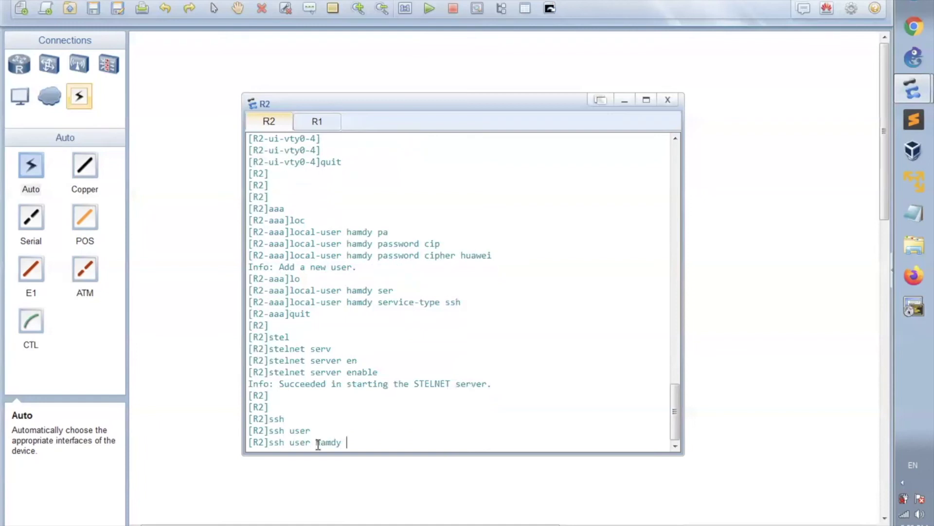
type("authr")
key("BackSpace")
key("Tab")
type("pa")
key("Tab")
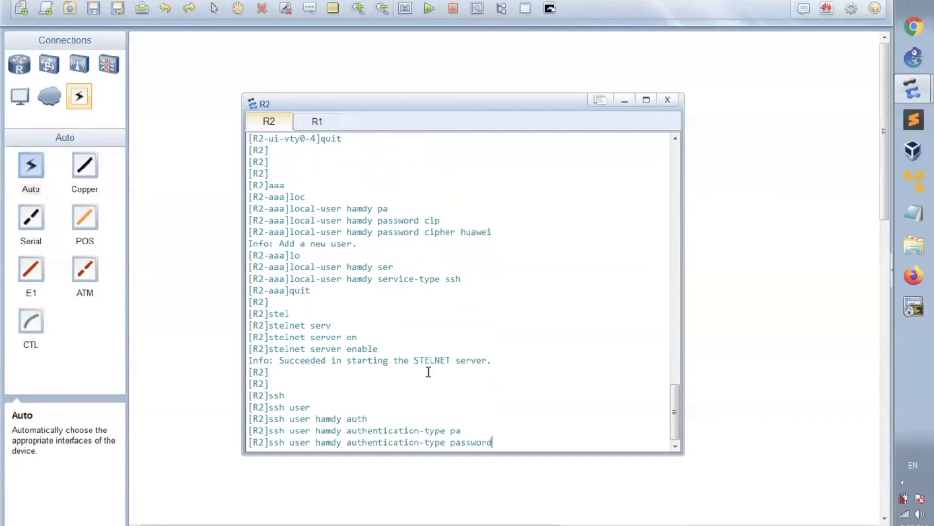
key("Return")
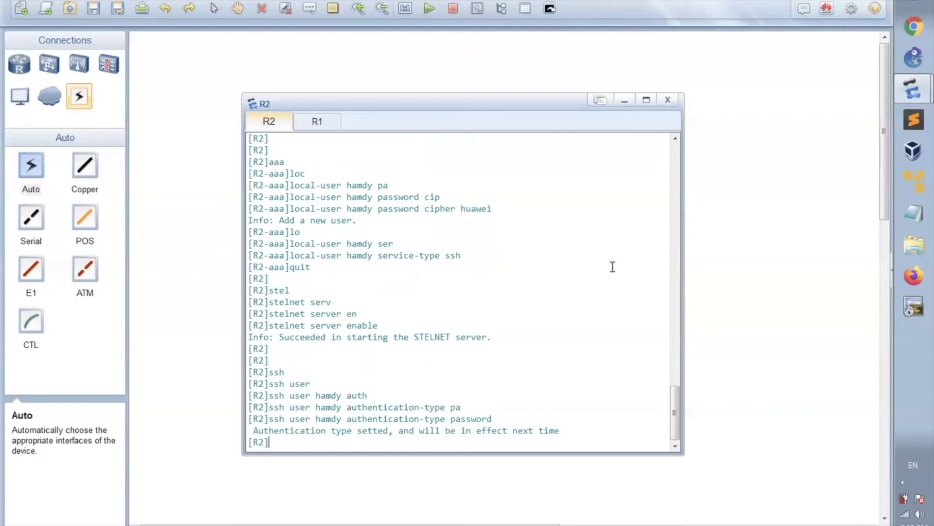
Step: Return R2's console to user view with Ctrl+Z
left_click_drag(496, 209, 448, 213)
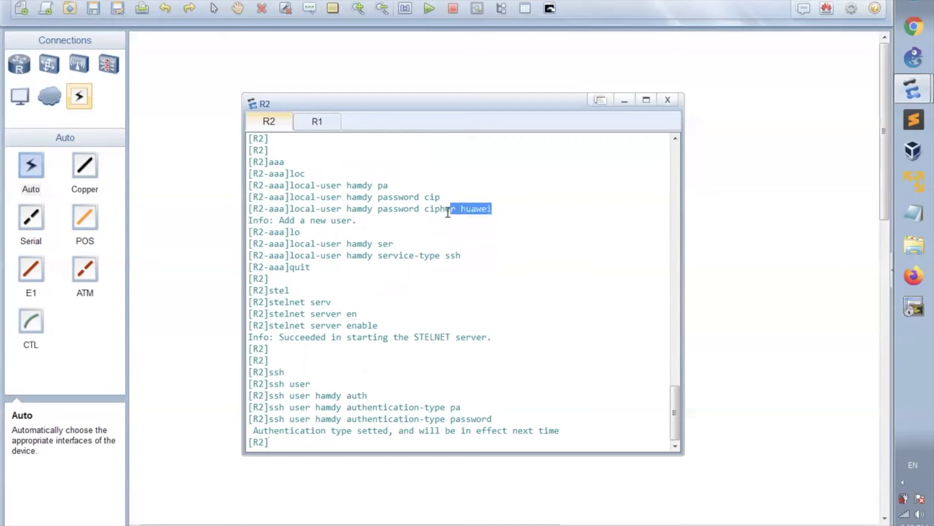
left_click(492, 218)
key("Return")
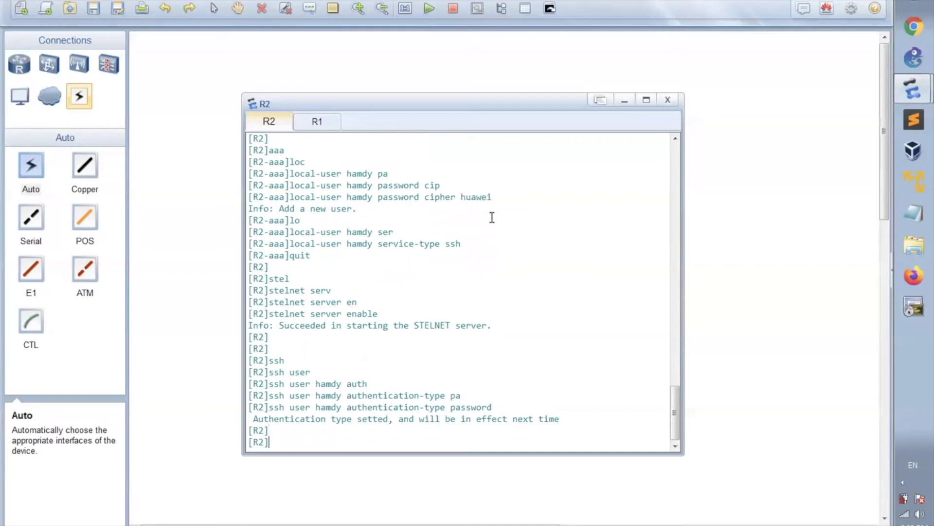
key("Return")
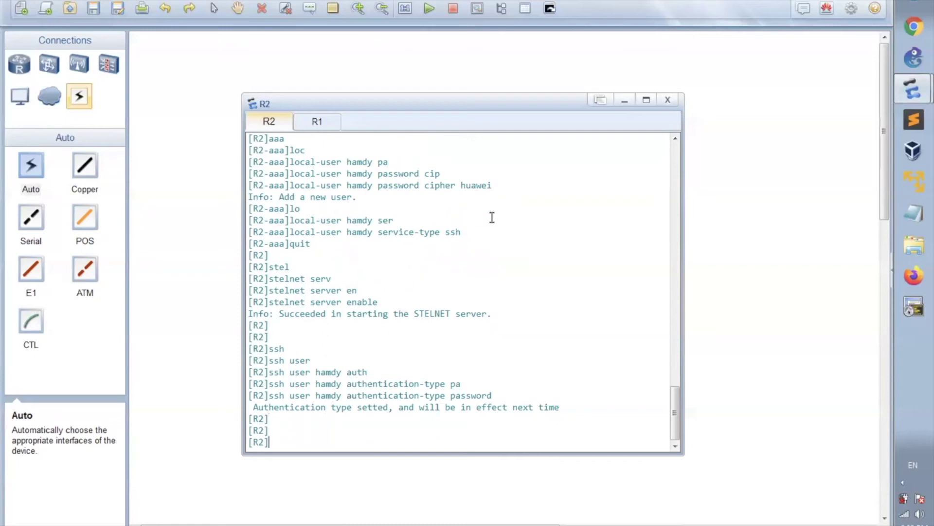
key("ctrl+z")
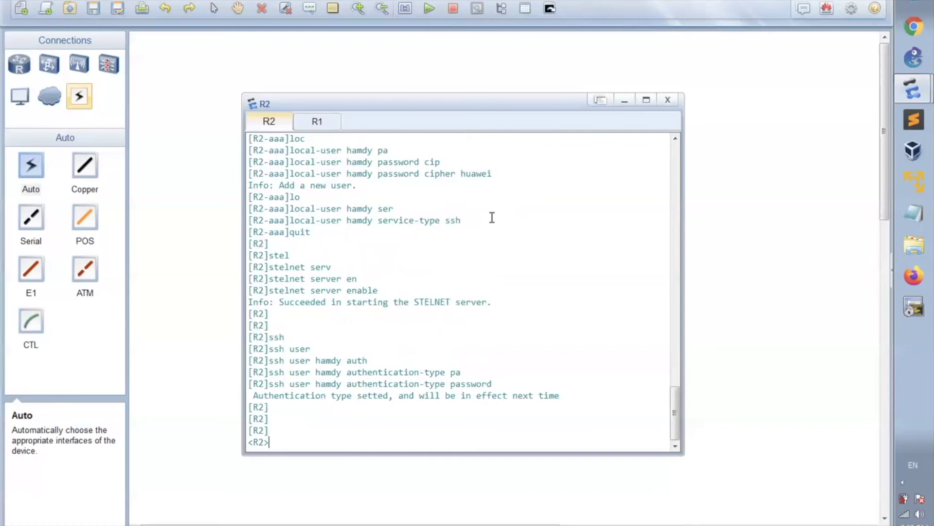
Step: Run save on R2 and confirm with y to write the configuration
type("sav")
key("Tab")
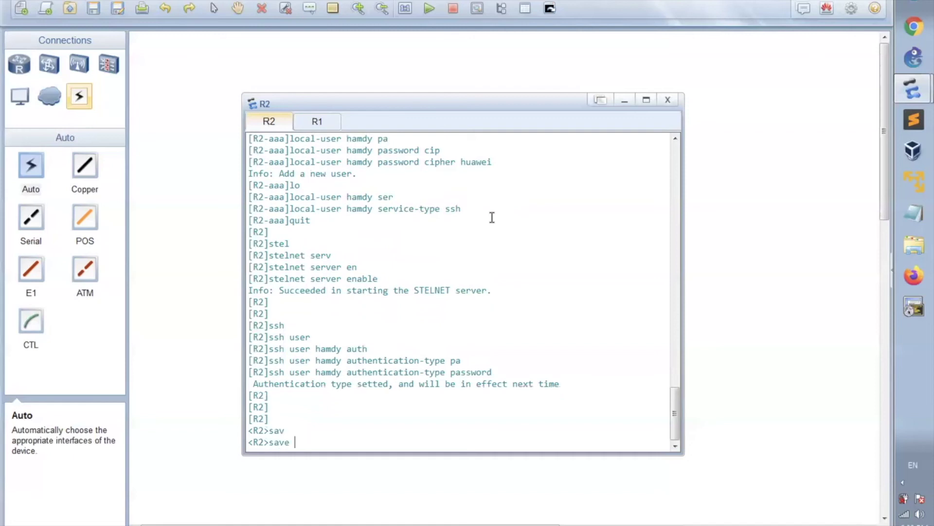
key("Return")
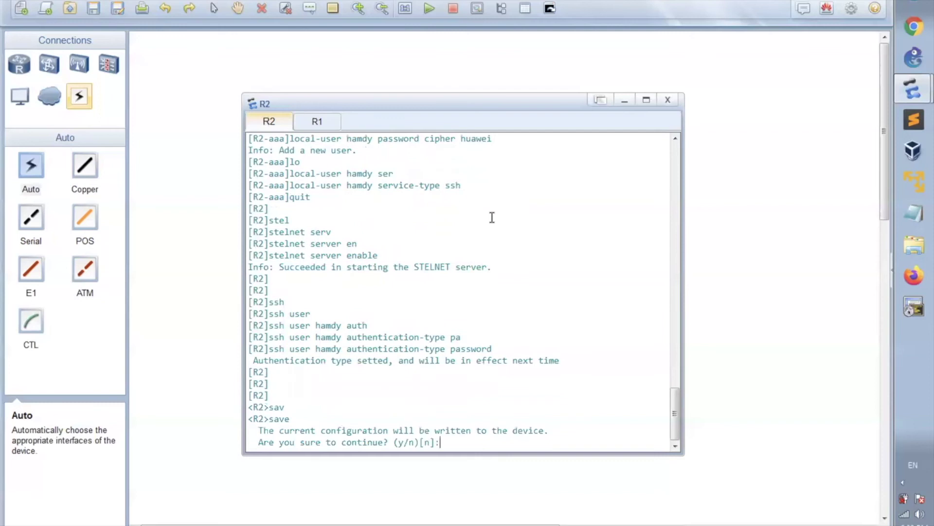
type("y")
key("Return")
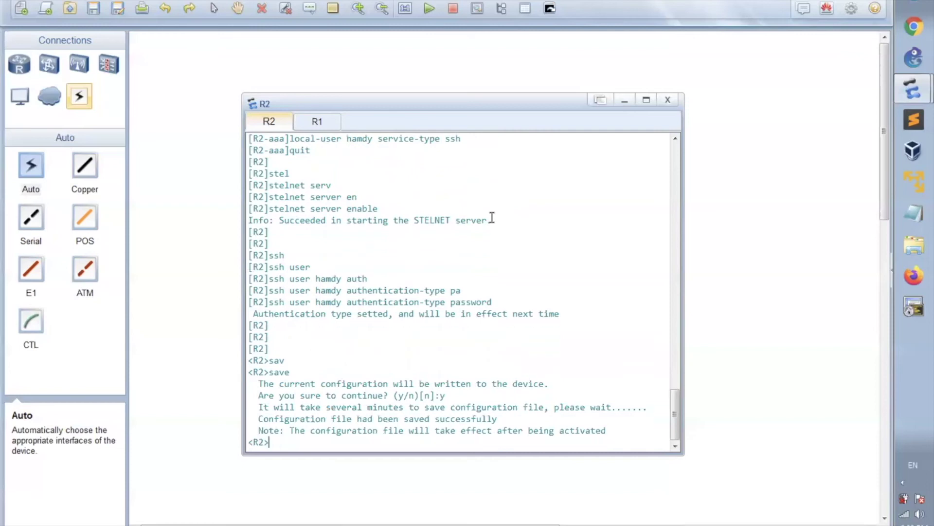
key("Return")
key("Return")
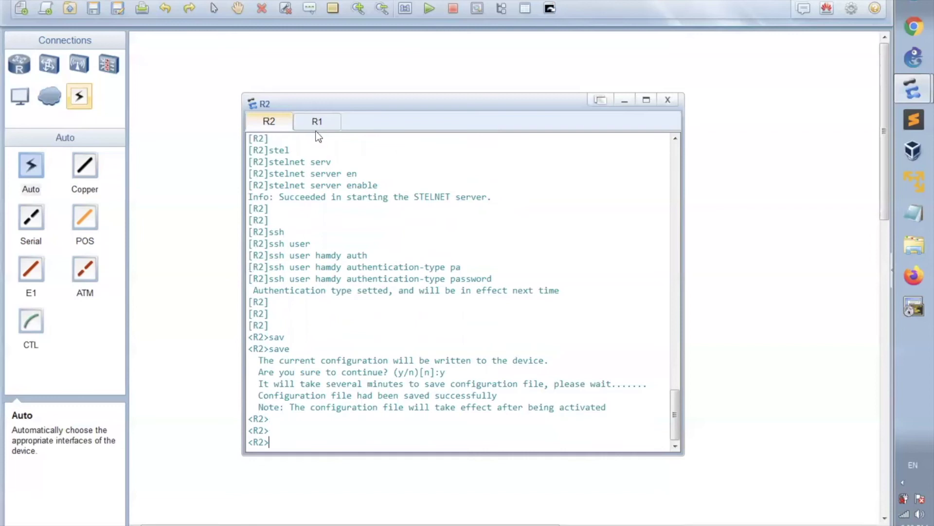
Step: On R1's console, enter system view
left_click(316, 124)
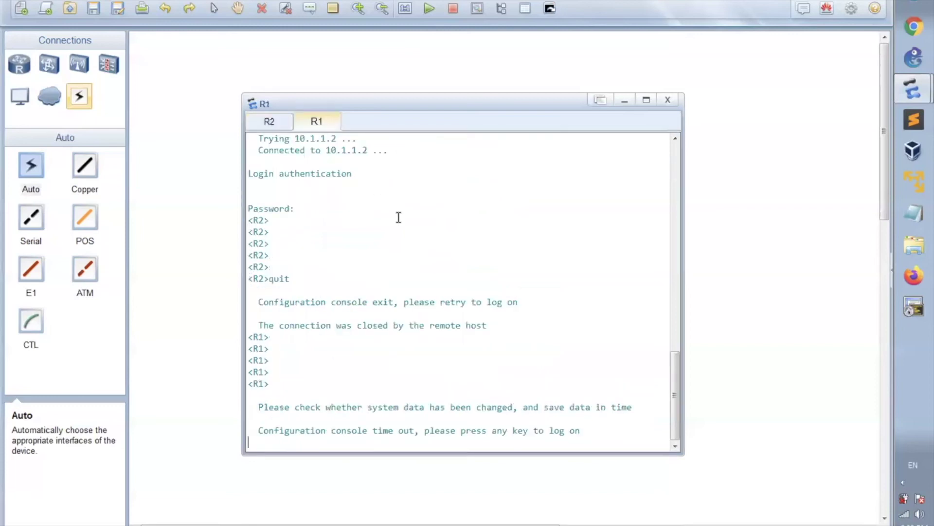
key("Return")
key("Return")
key("Return")
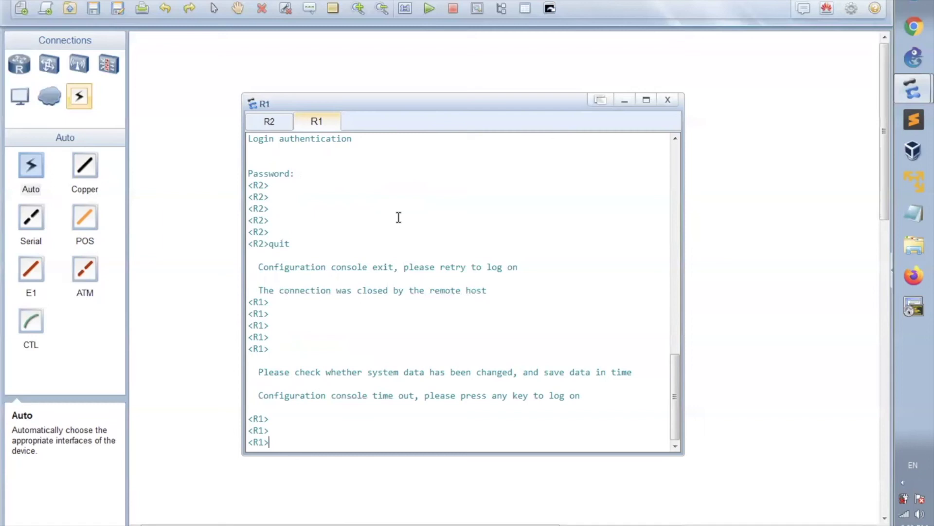
type("sys")
key("Tab")
key("Return")
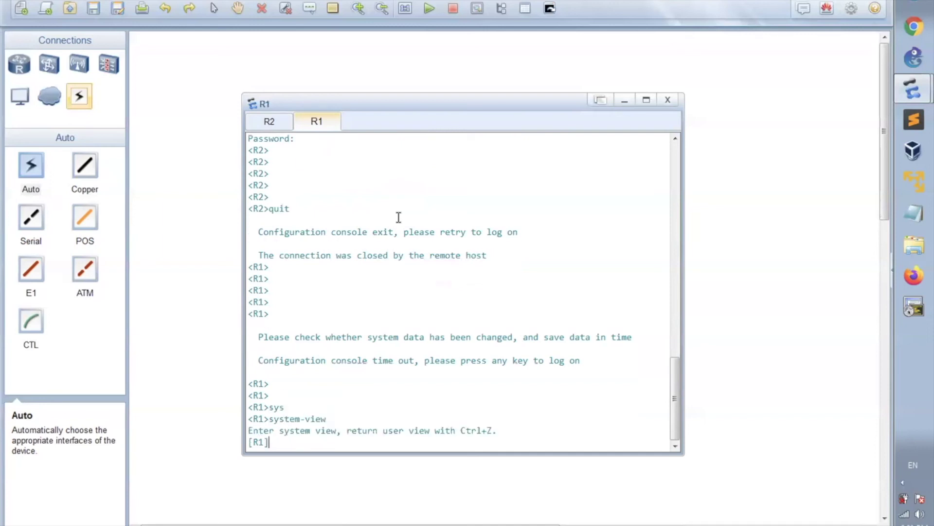
Step: Run stelnet 10.1.1.2 with the SSH username, getting the public-key verification error
type("stel")
key("Tab")
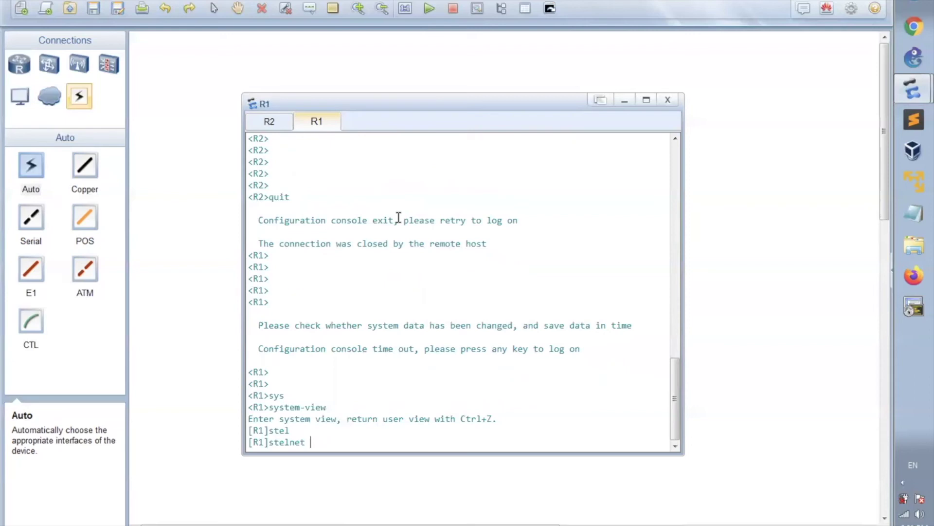
type("10.1.1.2")
key("Return")
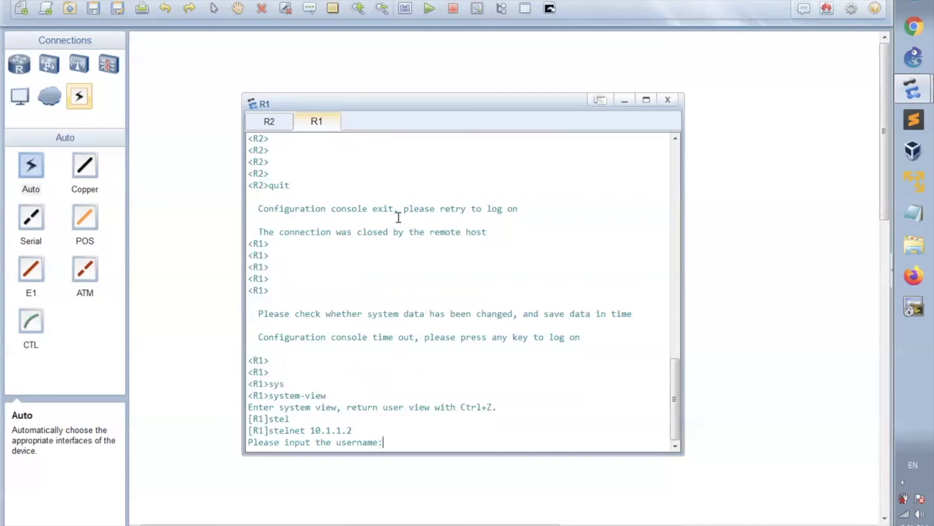
type("hamdy")
key("Return")
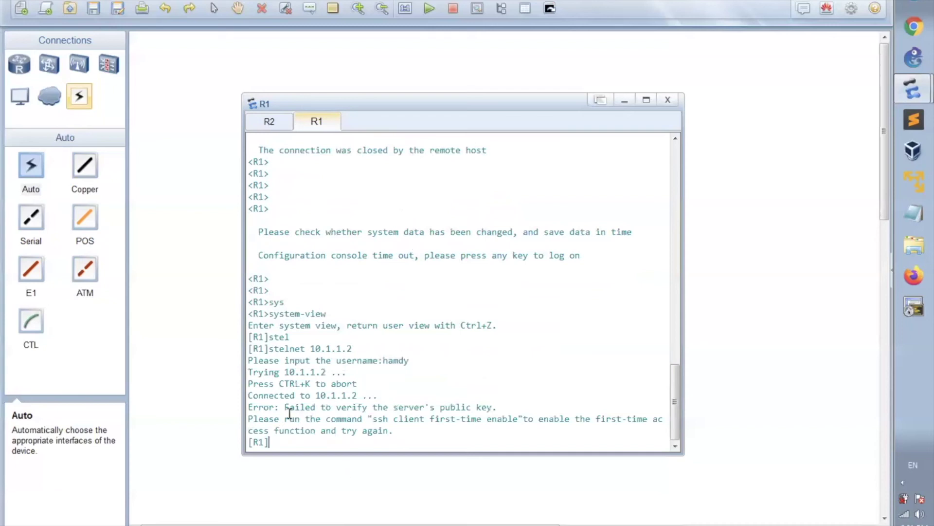
left_click_drag(274, 408, 501, 404)
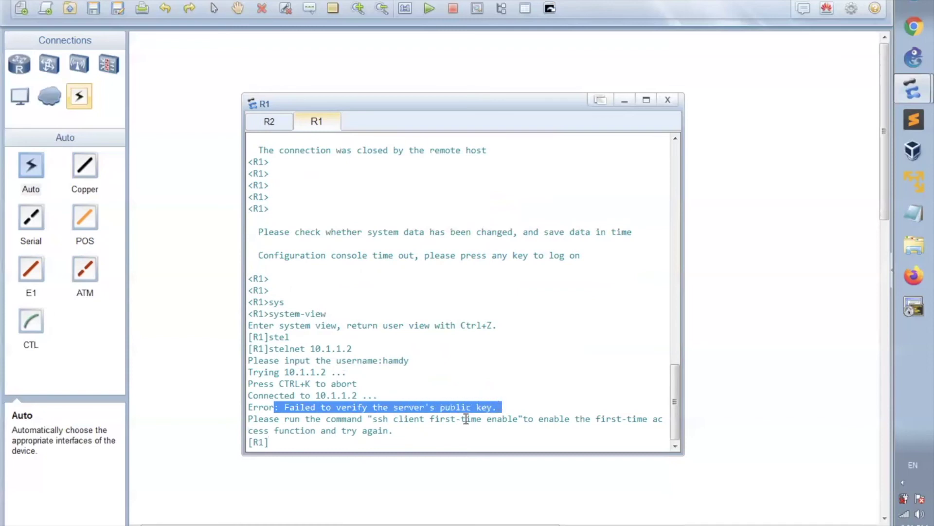
left_click_drag(268, 419, 646, 430)
left_click(396, 430)
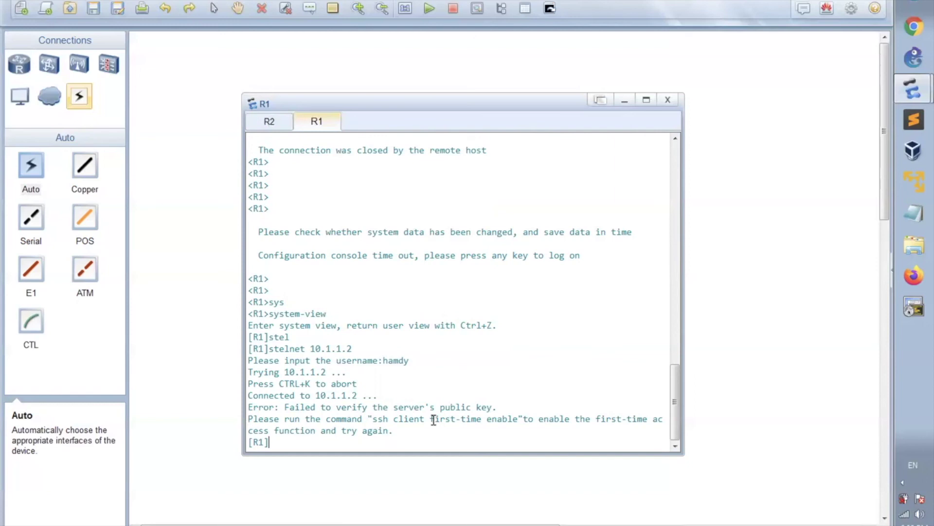
key("Return")
key("Return")
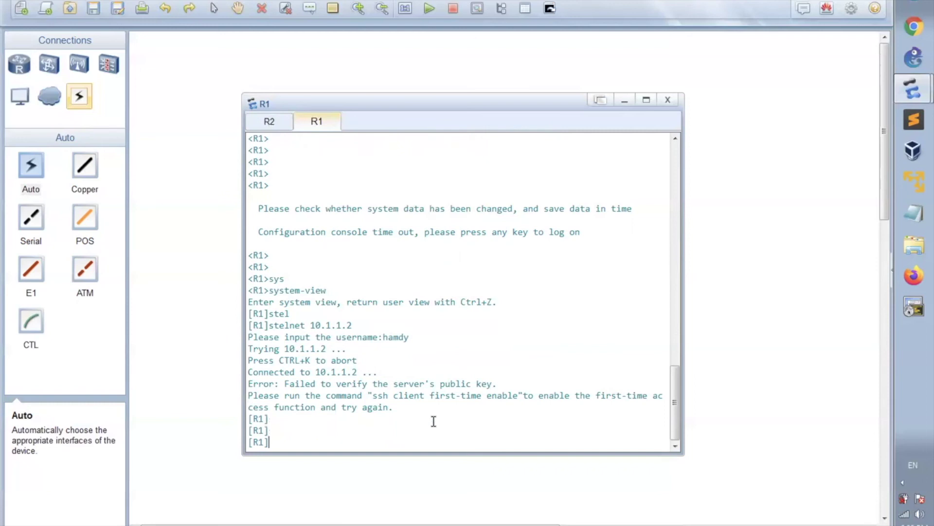
Step: Enable ssh client first-time on R1
type("ssh cli")
key("Tab")
type("fi")
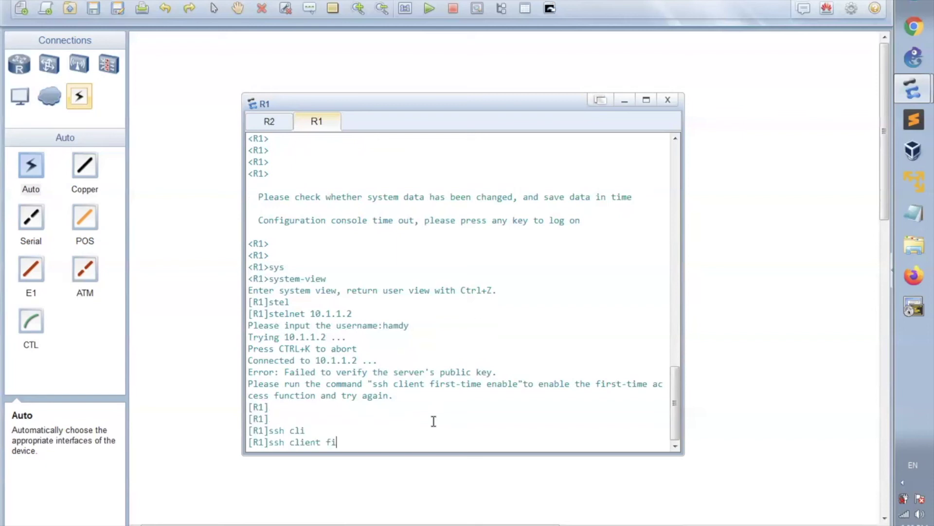
key("Tab")
type("en")
key("Tab")
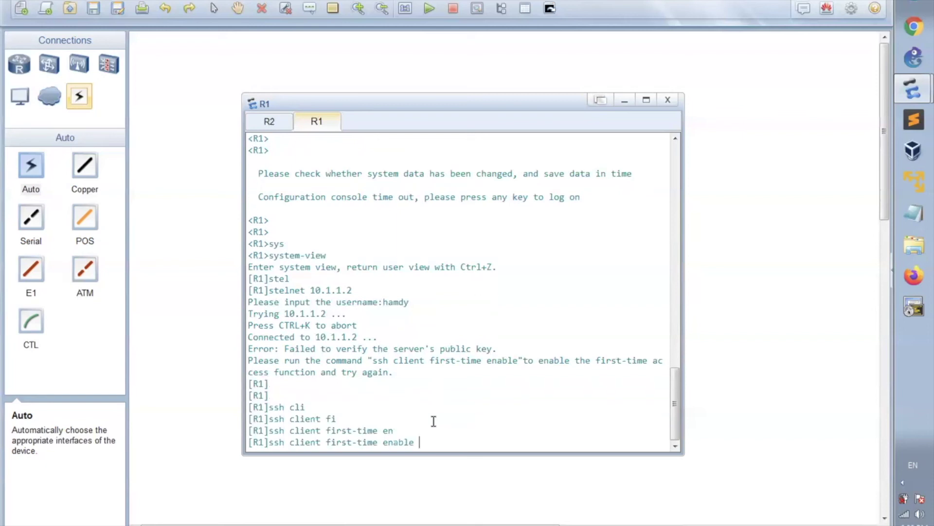
key("Return")
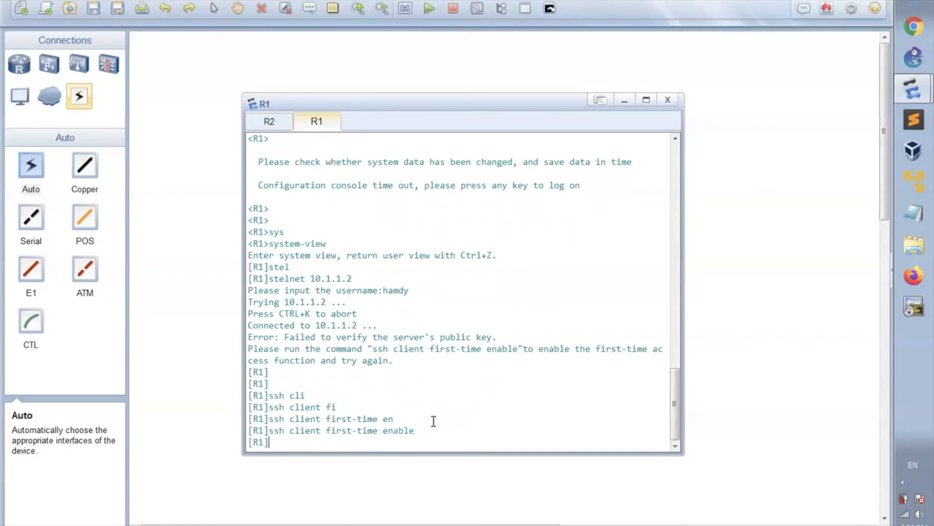
Step: Rerun stelnet 10.1.1.2 and submit the SSH username
key("Up")
key("Up")
key("Return")
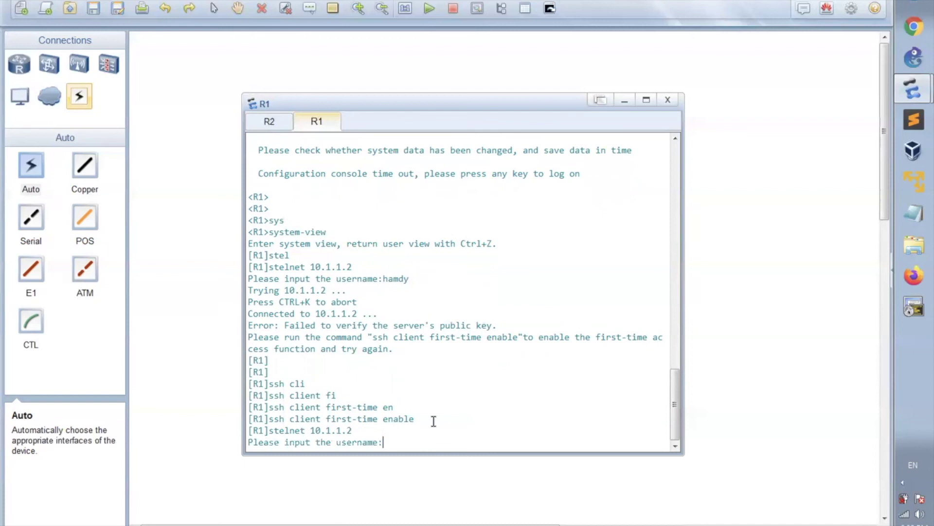
type("hamdy")
key("Return")
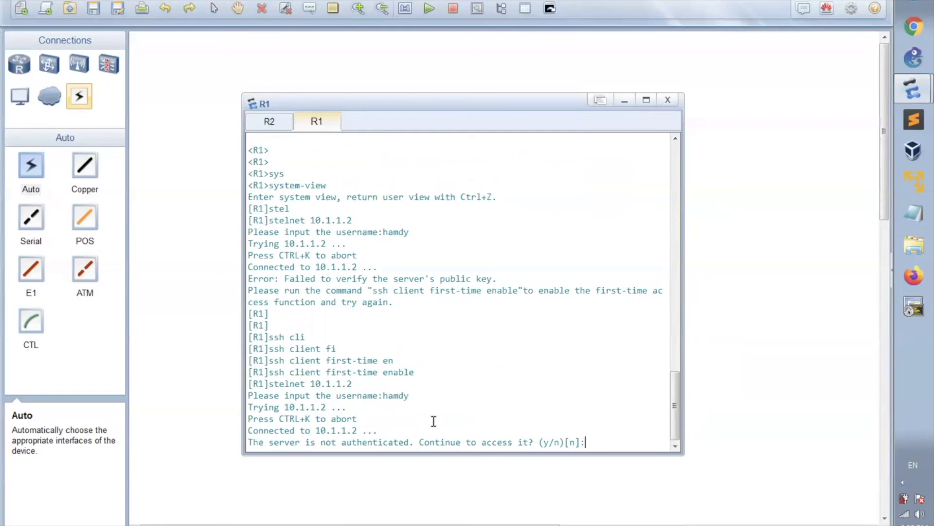
Step: Answer y to continue and y to save R2's public key, then log in to reach <R2>
type("y")
key("Return")
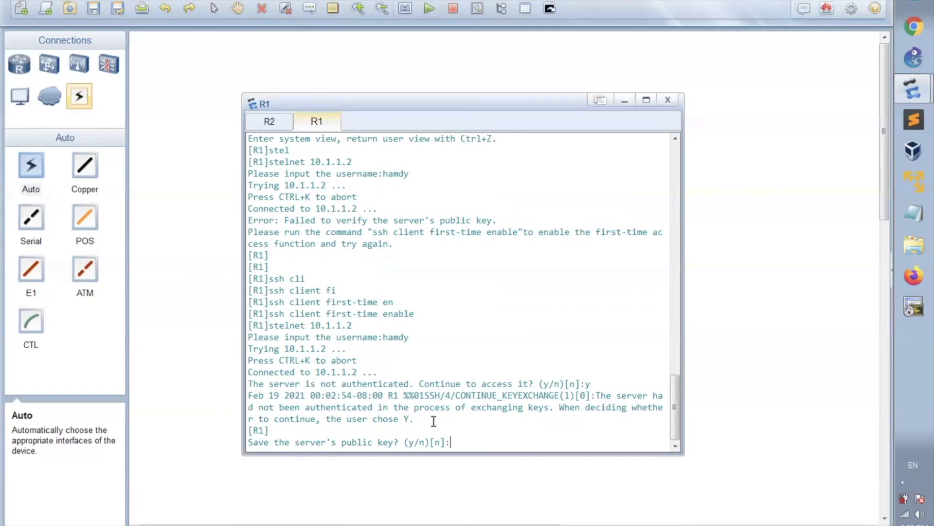
type("y")
key("Return")
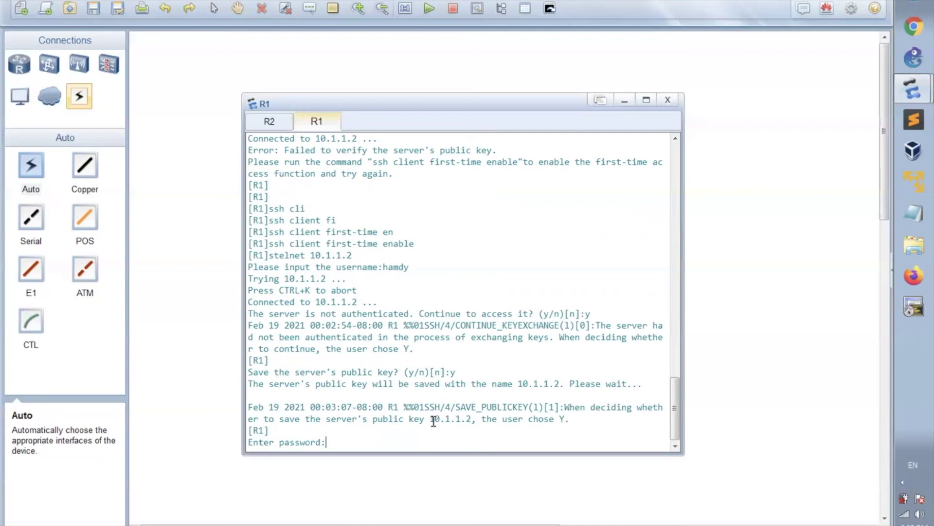
key("Return")
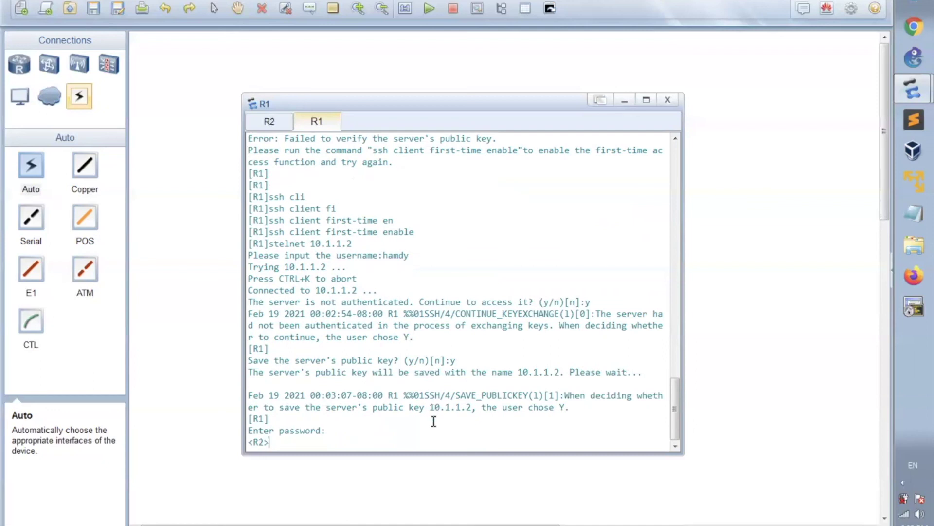
key("Return")
key("Return")
key("Return")
key("Return")
key("Return")
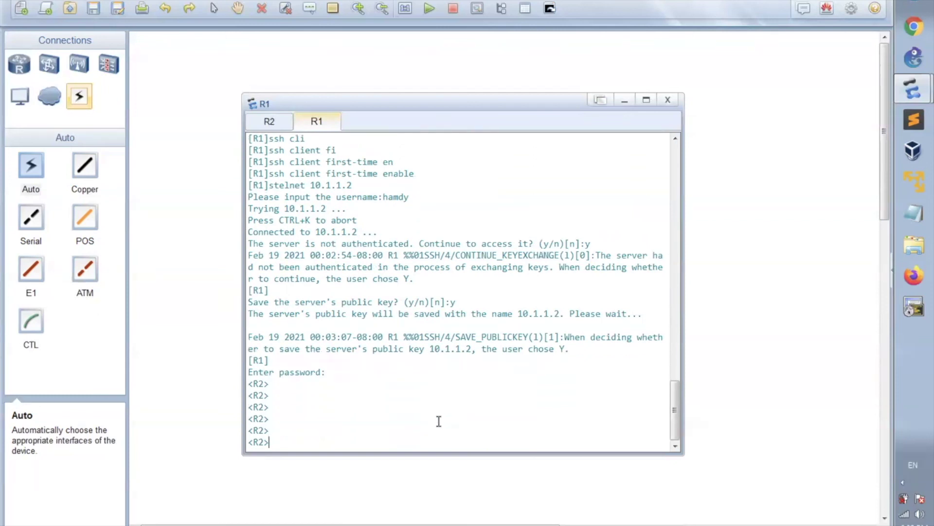
left_click_drag(265, 441, 254, 441)
left_click(298, 438)
key("Return")
key("Return")
key("Return")
key("Return")
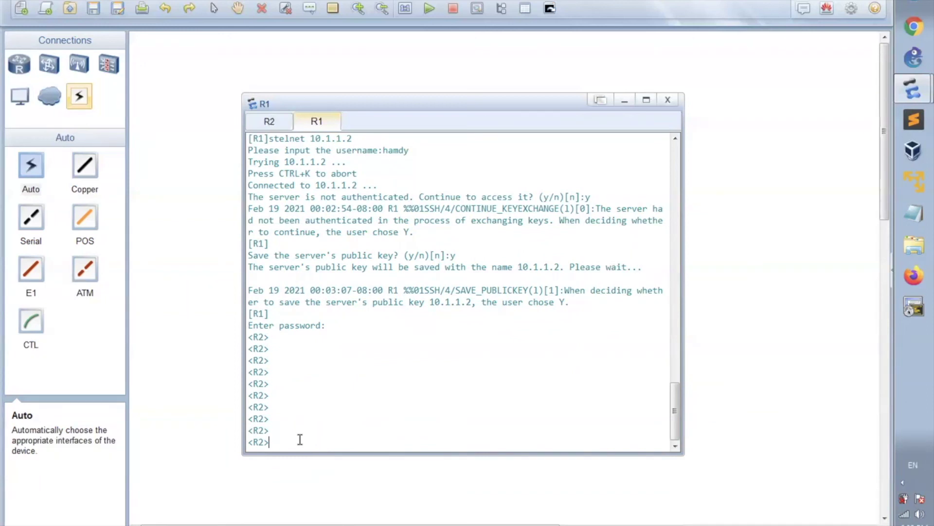
Step: On R2's console, run display current-configuration and page through the full output
left_click(270, 124)
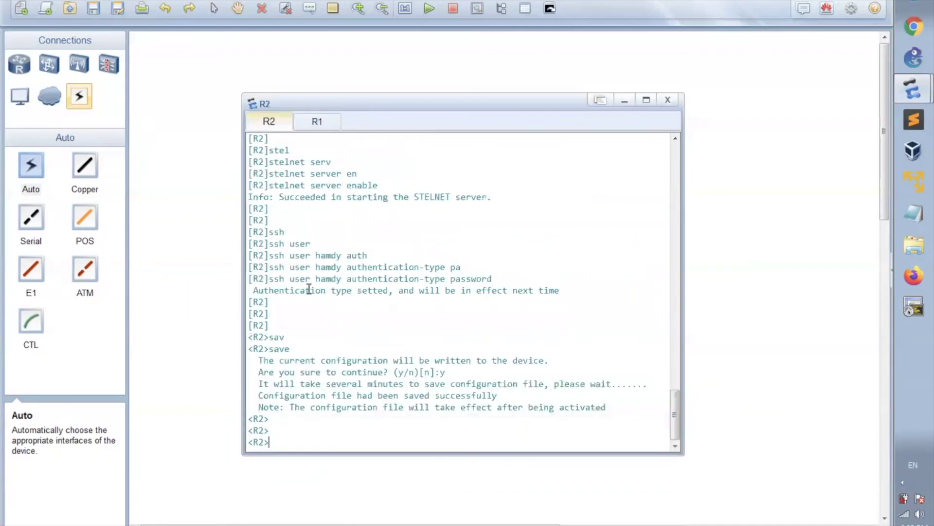
key("Return")
key("Return")
type("displ")
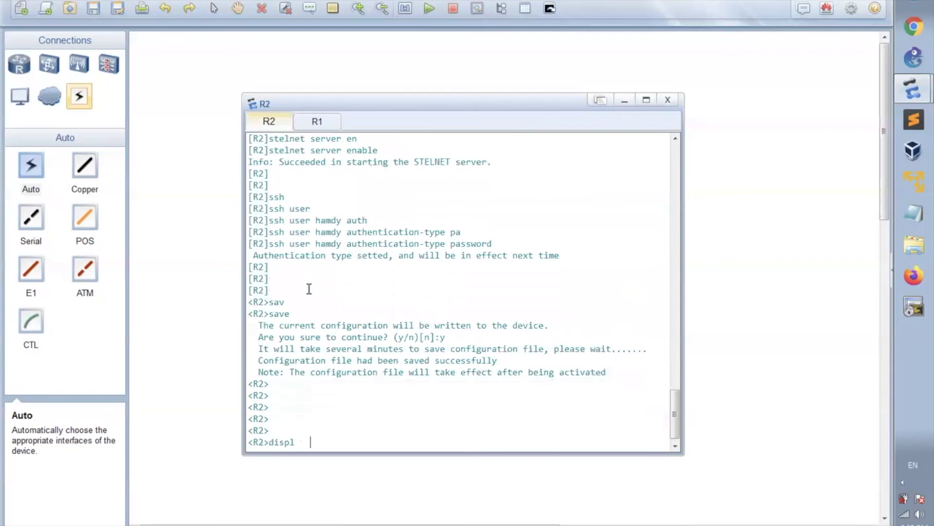
key("Tab")
type("cu")
key("Tab")
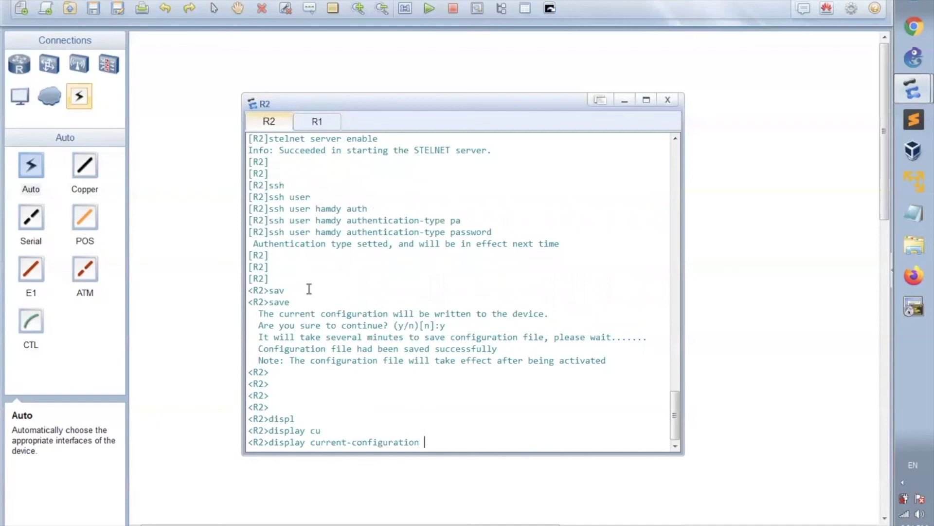
key("Return")
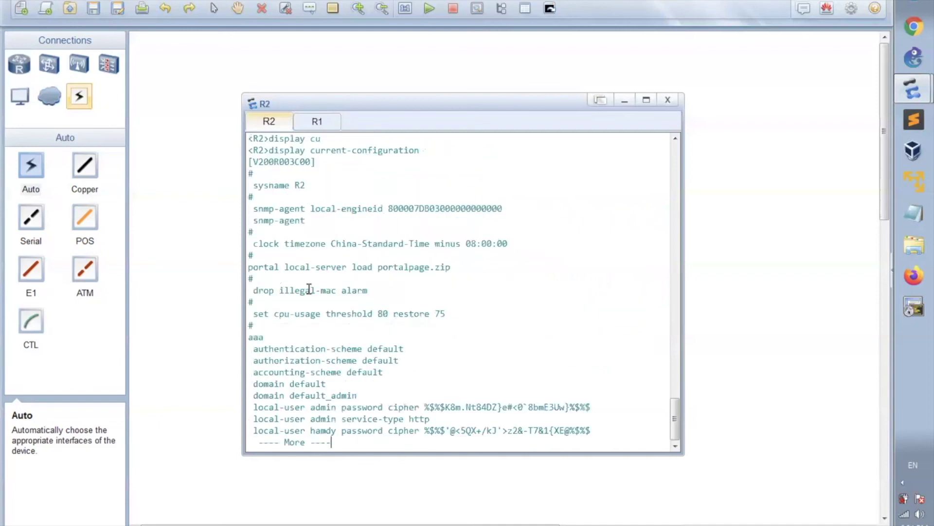
key("space")
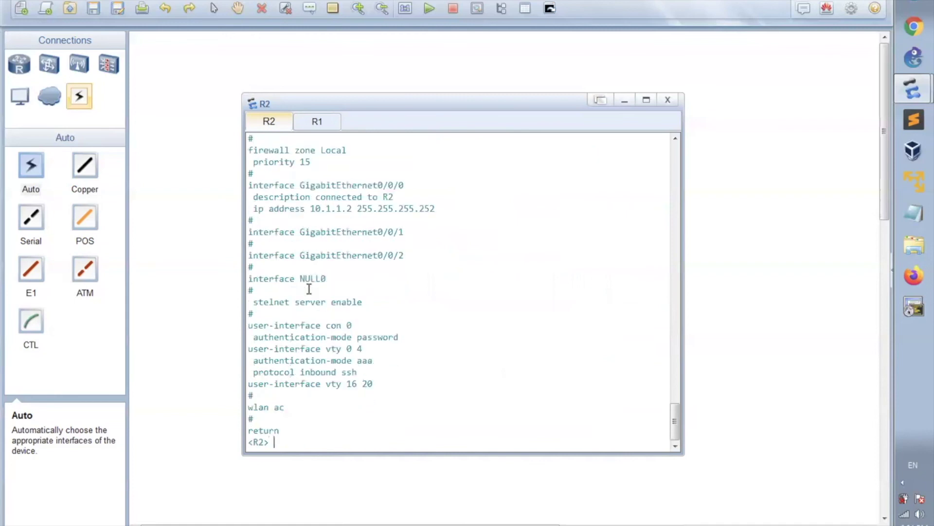
key("Return")
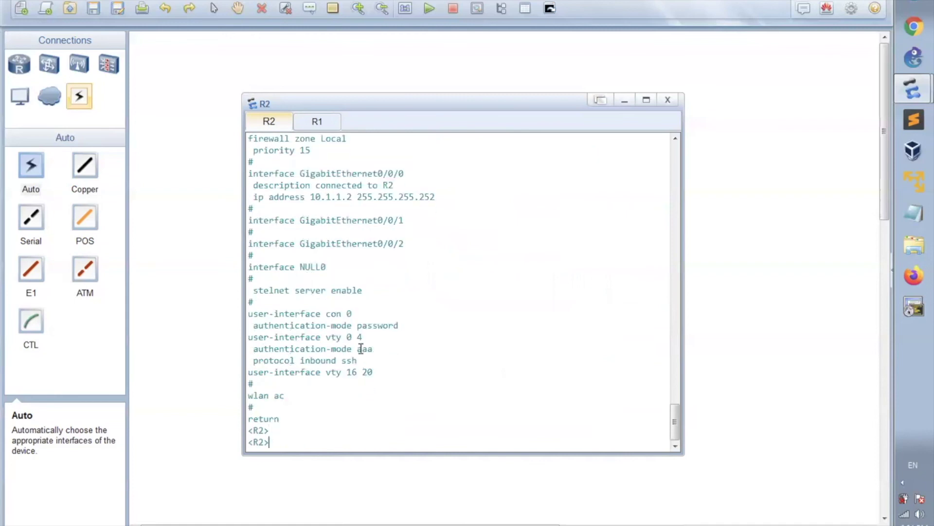
left_click_drag(358, 361, 273, 358)
Step: On R1's console, quit the STelnet session to R2
left_click(325, 124)
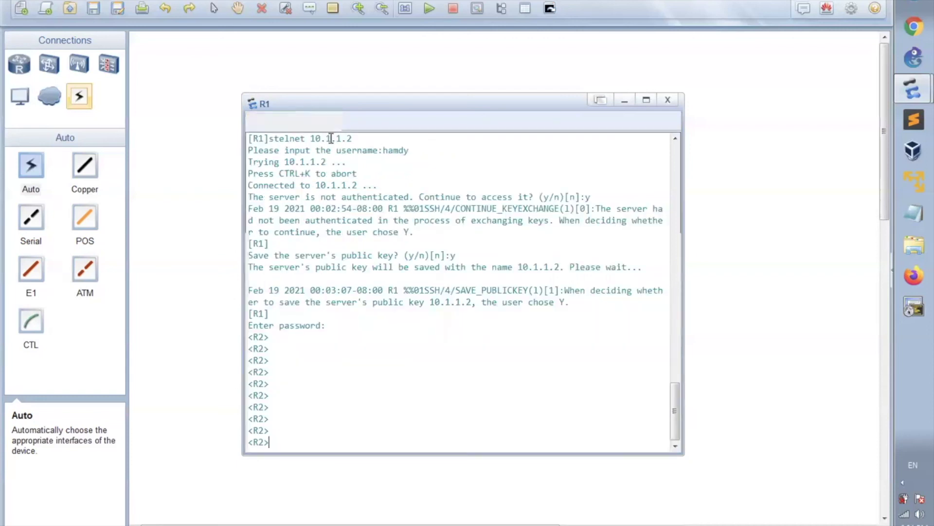
type("telnet")
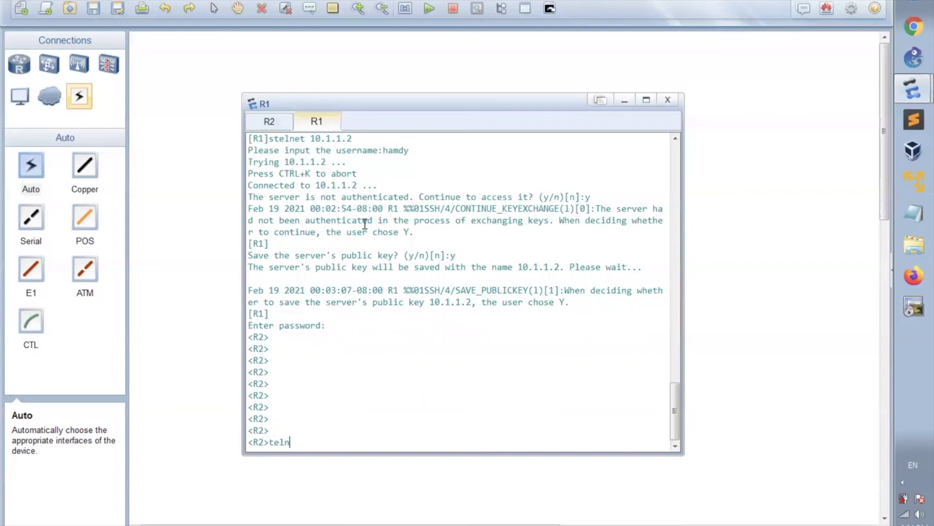
key("BackSpace")
key("BackSpace")
key("BackSpace")
key("BackSpace")
key("BackSpace")
key("BackSpace")
type("quit")
key("Return")
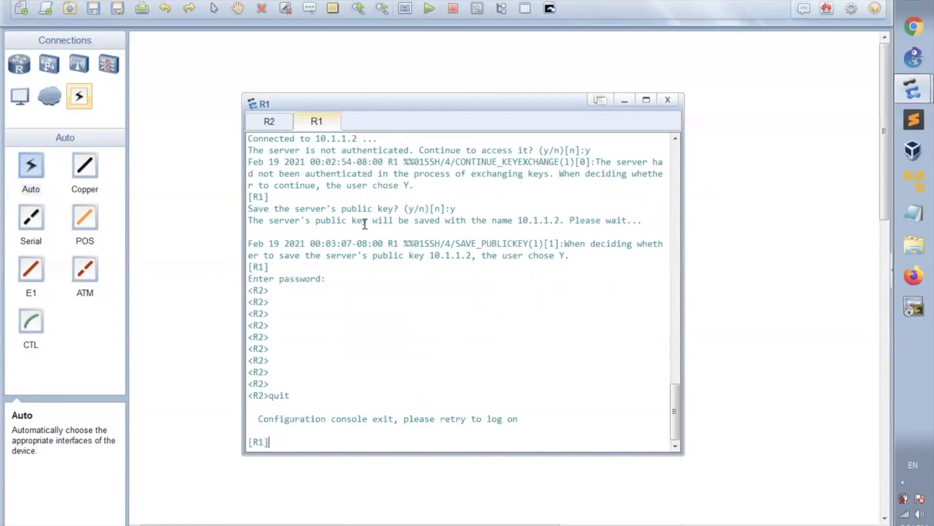
key("Return")
key("Return")
key("Return")
Step: Try telnet 10.1.1.2 from system view, then again from user view
type("telnet 10.")
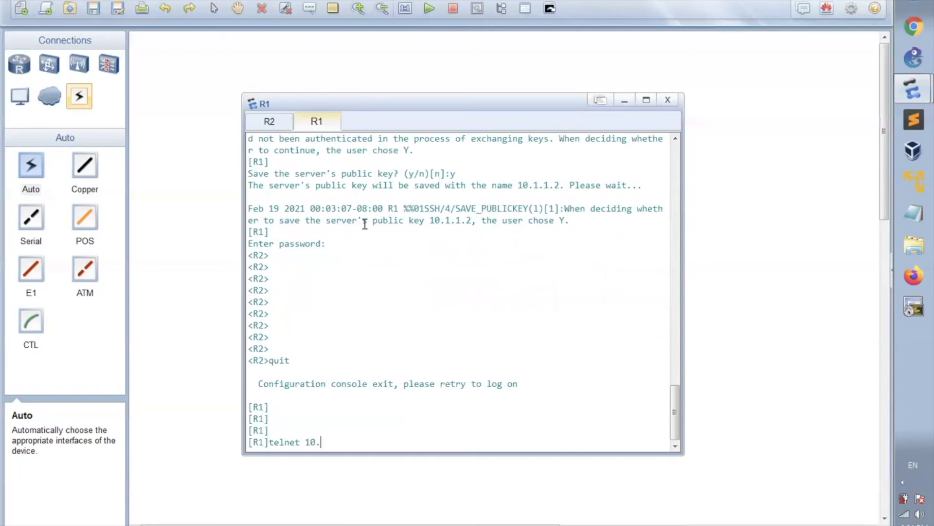
type("1.1.2")
key("Return")
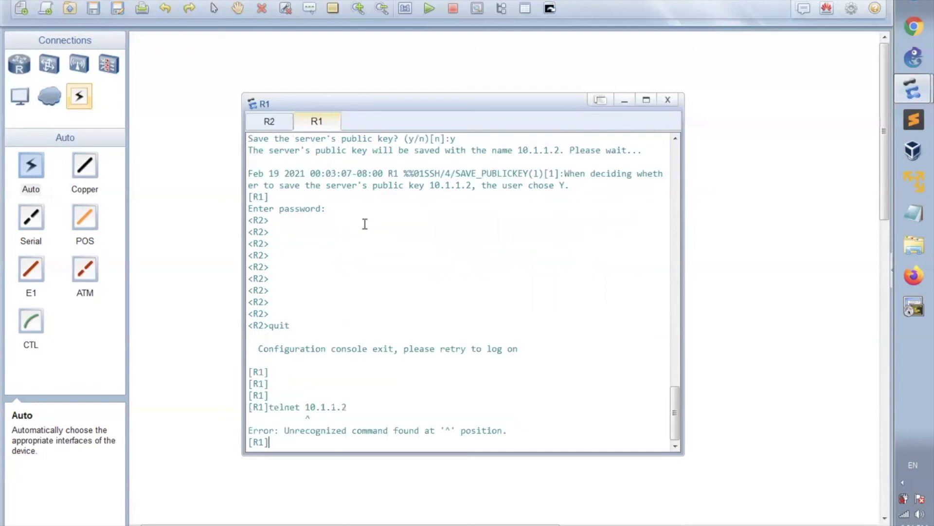
key("Return")
type("quit")
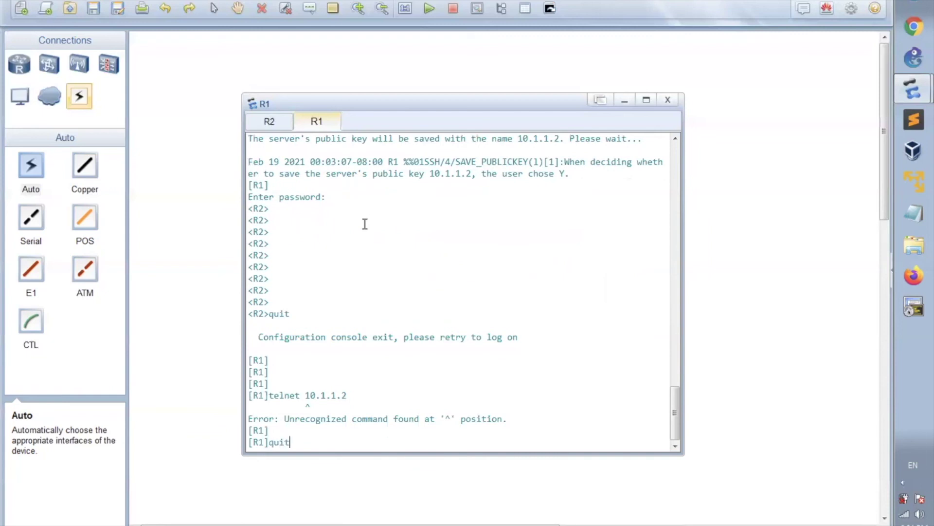
key("Return")
type("telne")
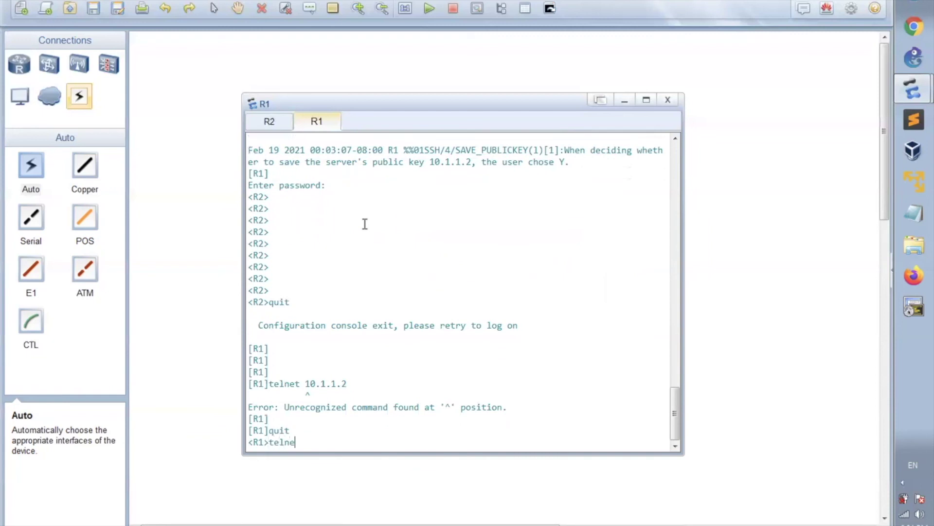
type("t 10.1.1.2")
key("Return")
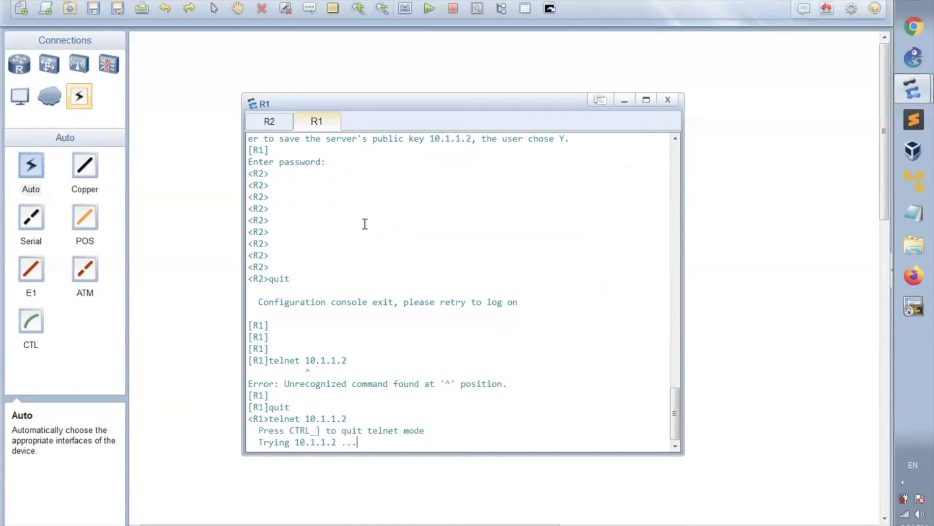